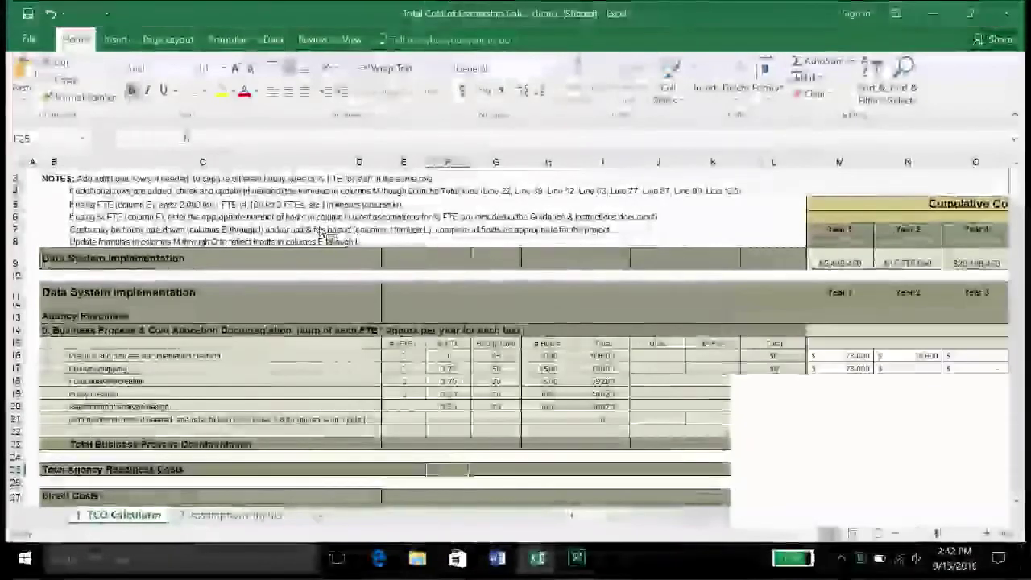
- Read the note on entering 2,080 hours for 1 FTE in the # Hours column
key("Up")
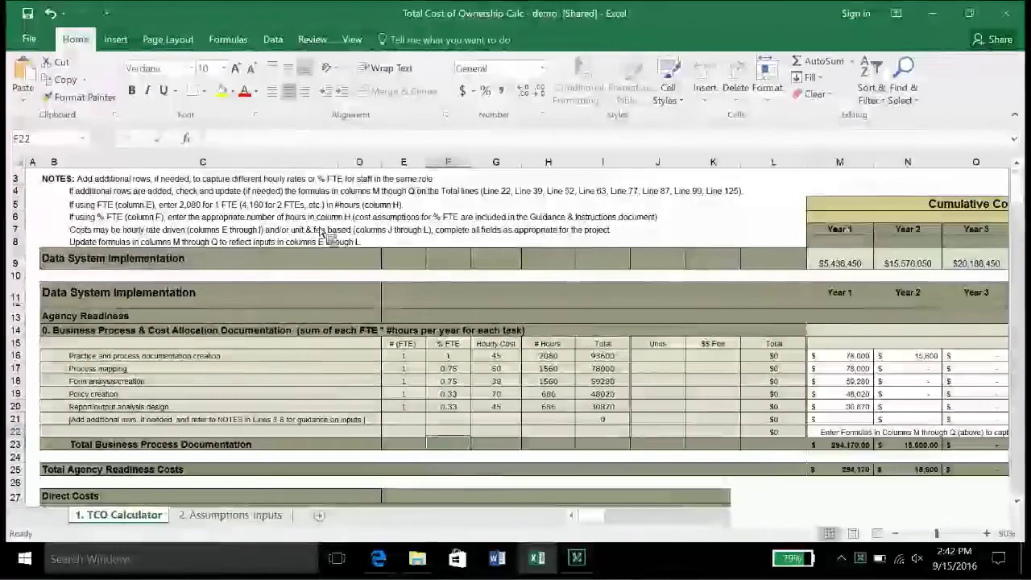
left_click(219, 205)
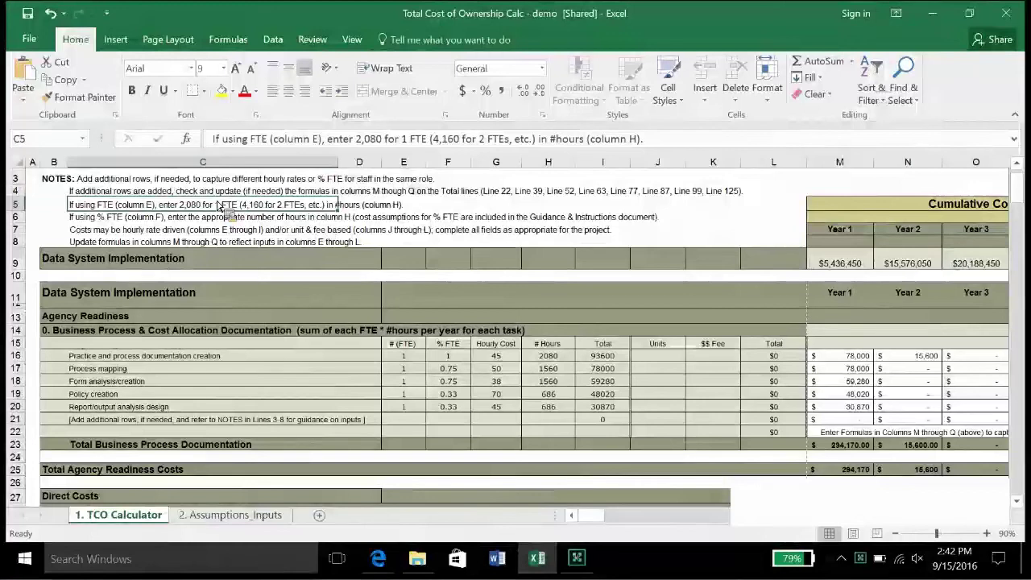
key("Left")
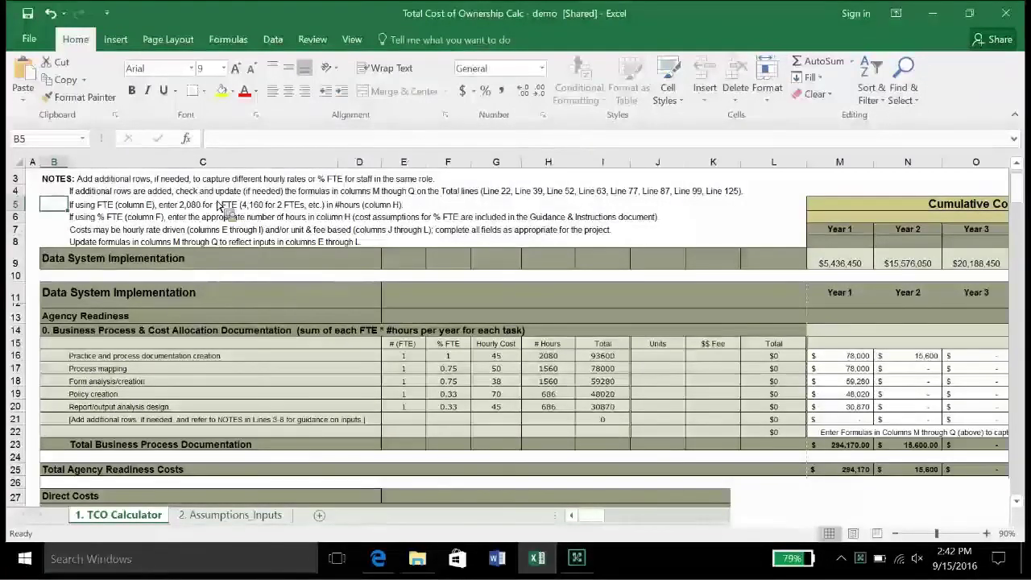
- Look through the Agency Readiness section, from the Data System Implementation heading down past the Total Business Process Documentation line
key("Down")
key("Down")
key("Down")
key("Down")
key("Down")
key("Down")
key("Down")
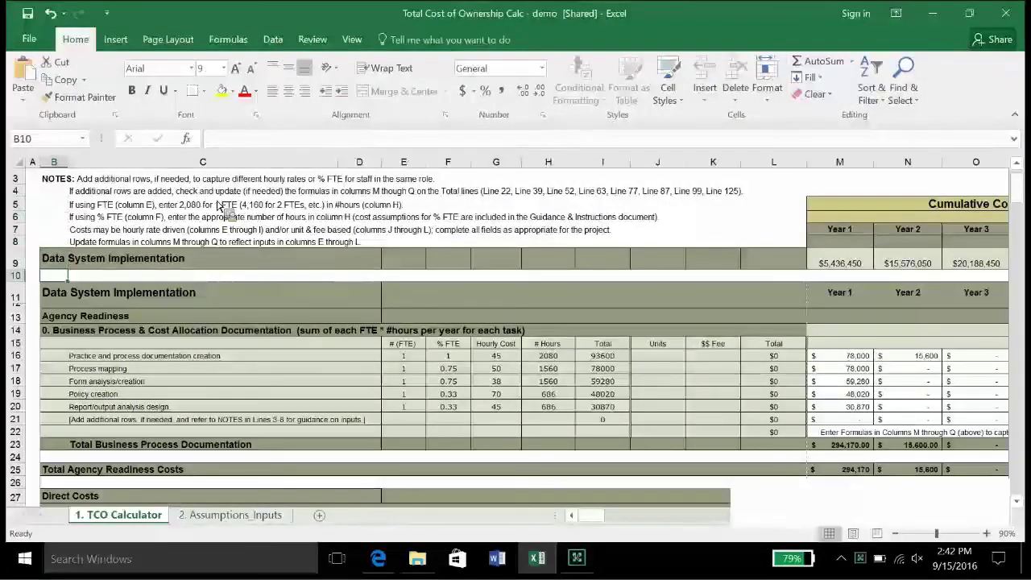
key("Down")
key("Down")
key("Down")
key("Down")
key("Down")
key("Down")
key("Down")
key("Down")
key("Down")
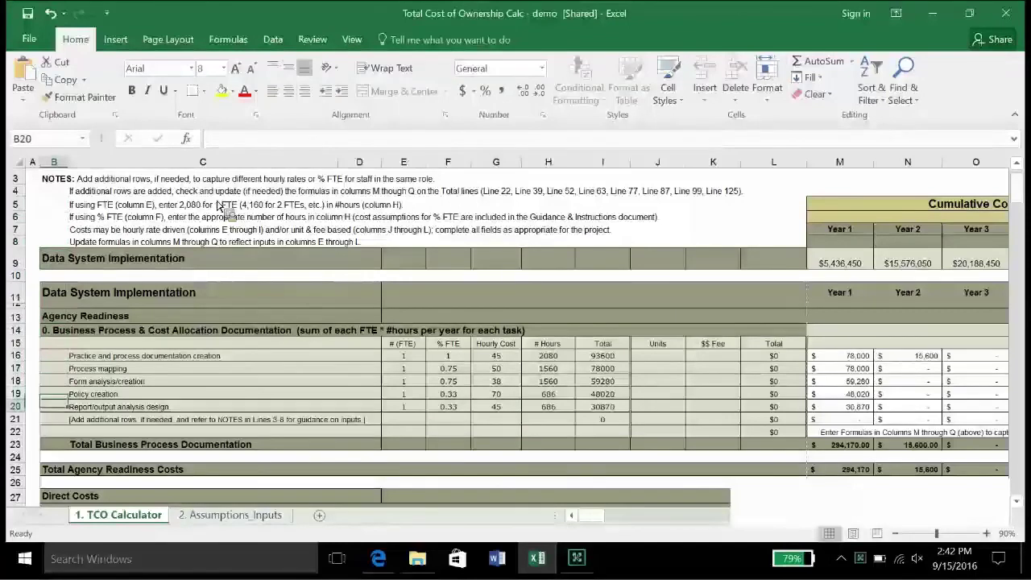
key("Down")
key("Down")
key("Down")
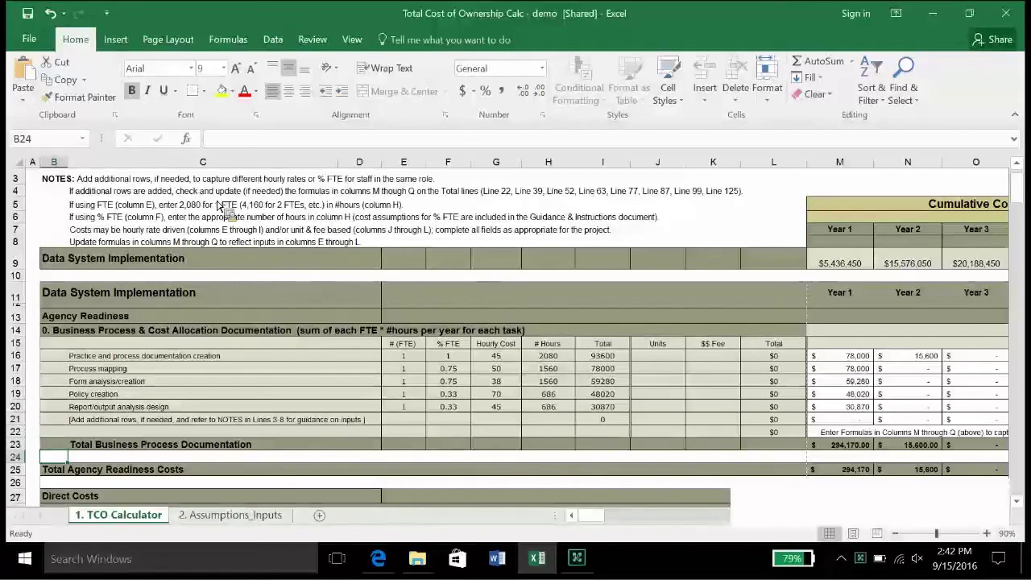
- Review the listed business process tasks, from Practice and process documentation creation to Report/output analysis design
key("Up")
key("Up")
key("Up")
key("Up")
key("Up")
key("Up")
key("Up")
key("Up")
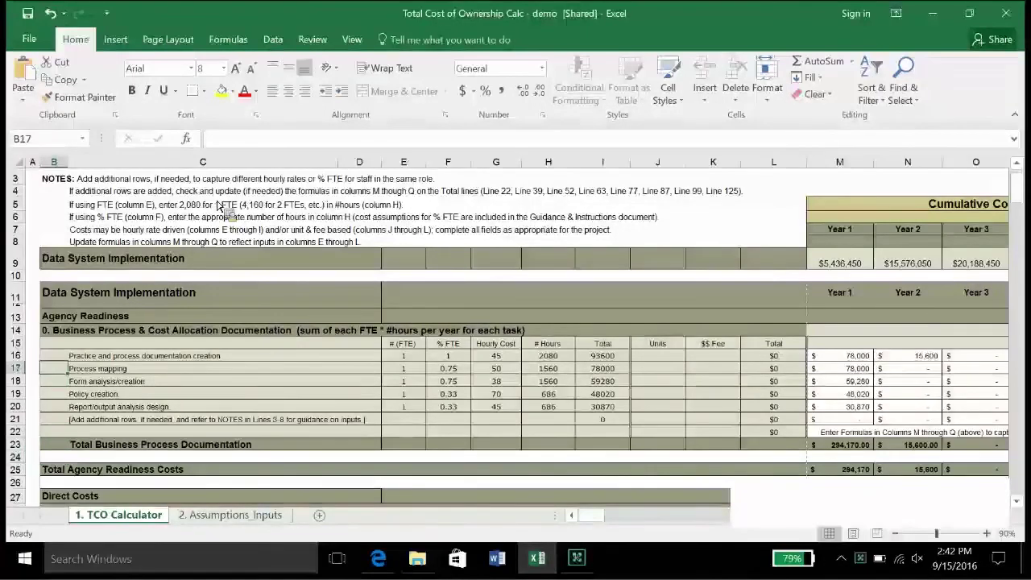
key("Down")
key("Down")
key("Down")
key("Down")
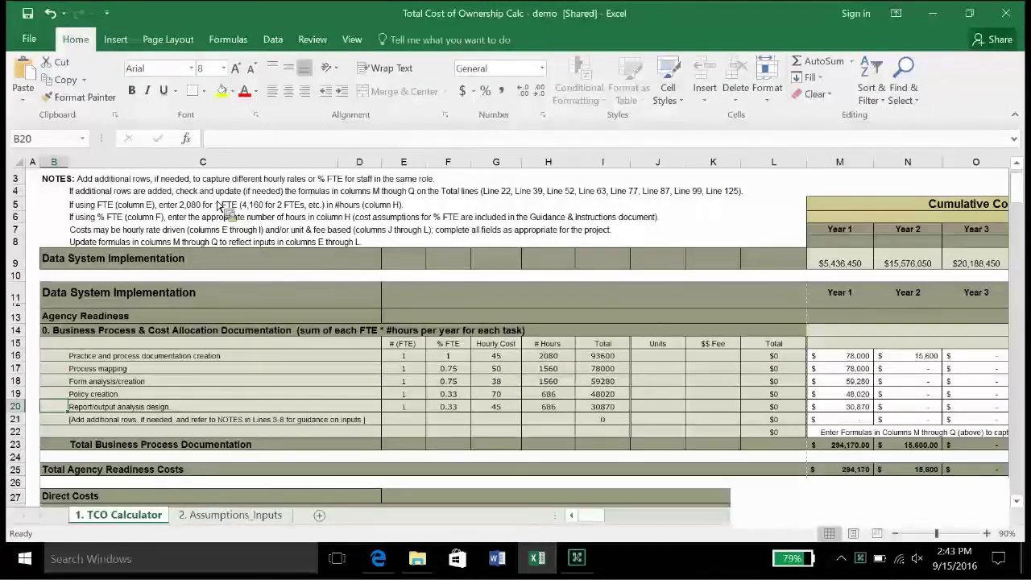
key("Up")
key("Up")
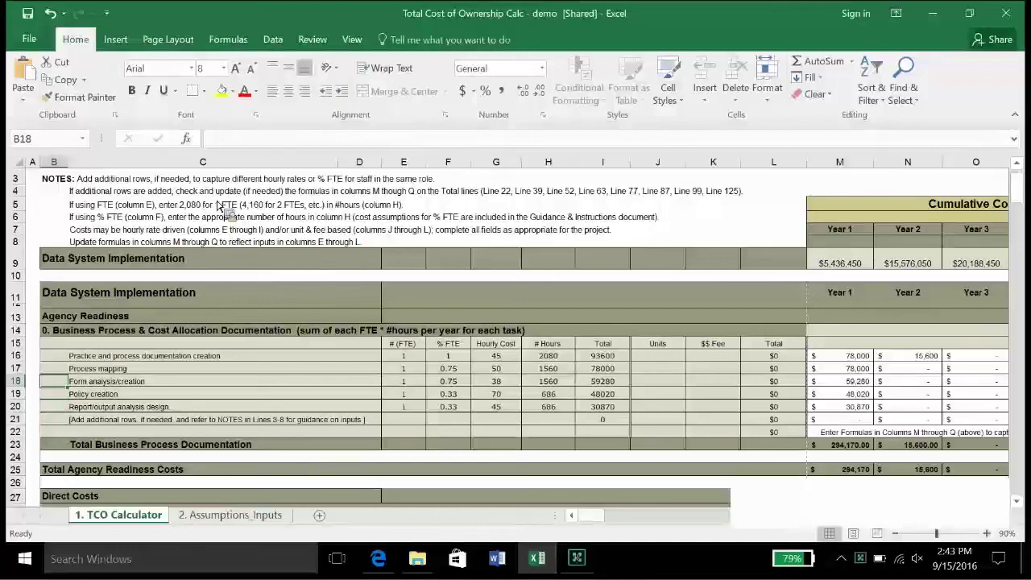
key("Up")
key("Up")
key("Right")
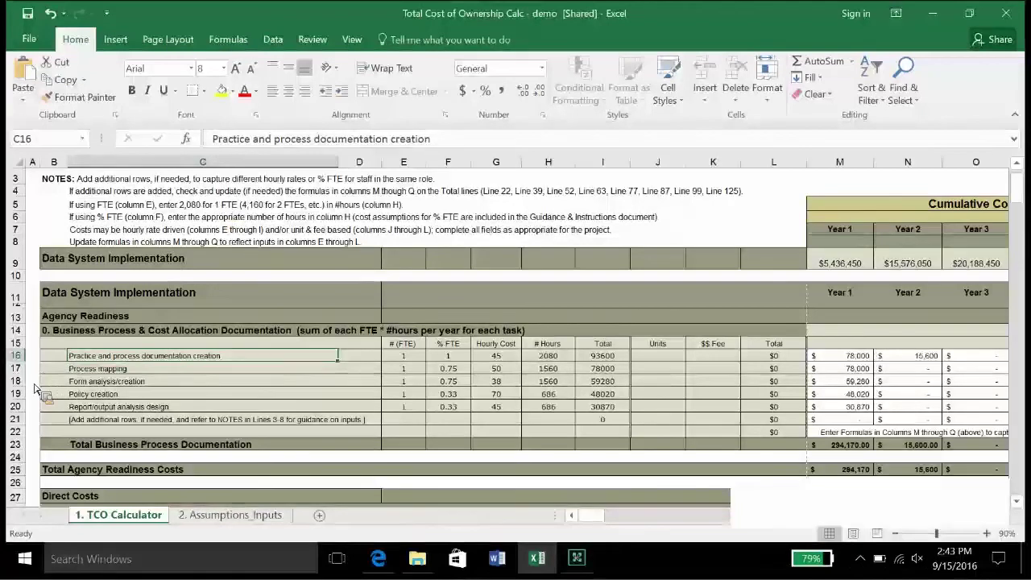
key("Down")
key("Down")
key("Down")
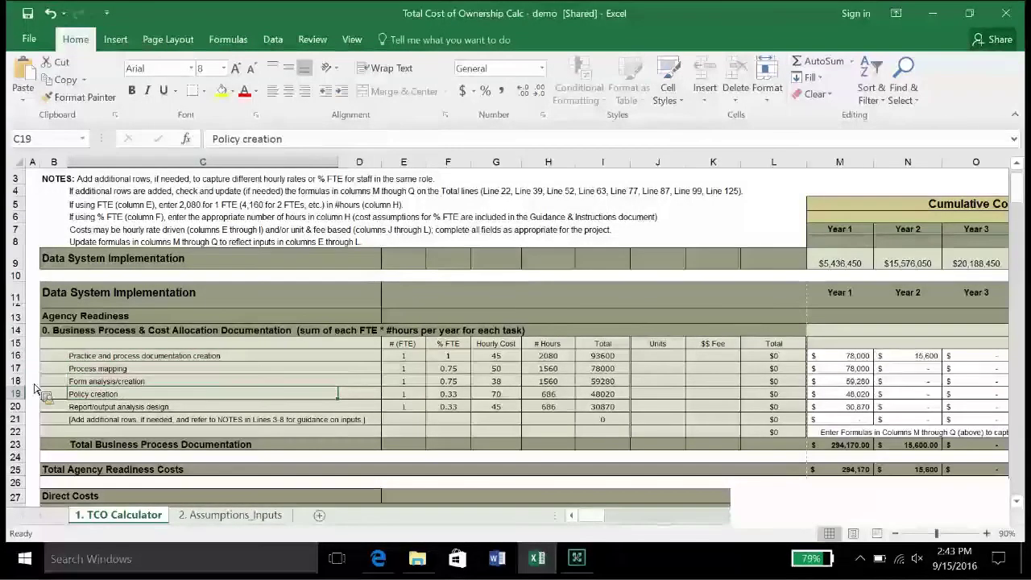
- Check the FTE inputs for Policy creation and the % FTE, hourly cost and hours for Form analysis/creation
key("Right")
key("Right")
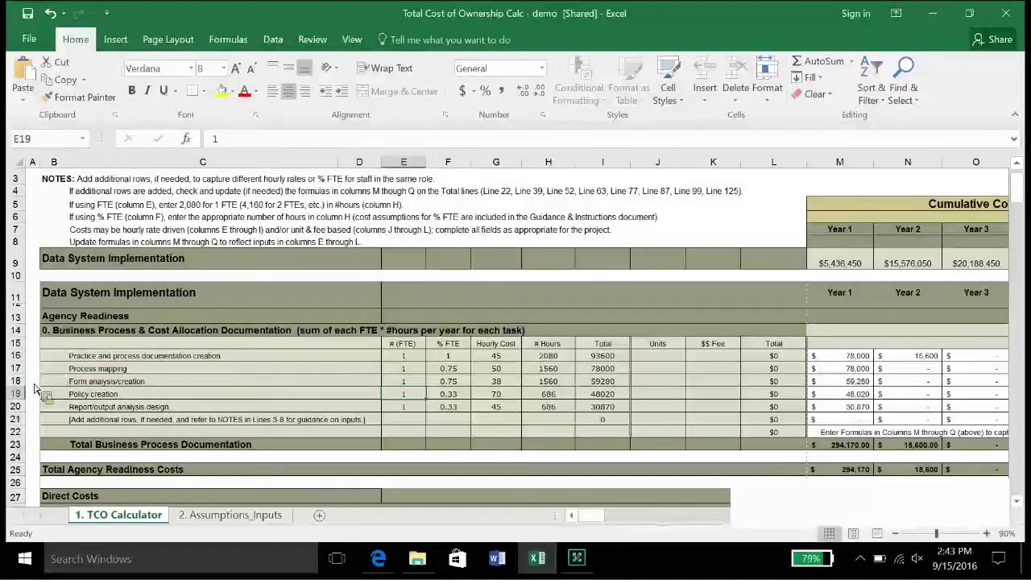
key("Right")
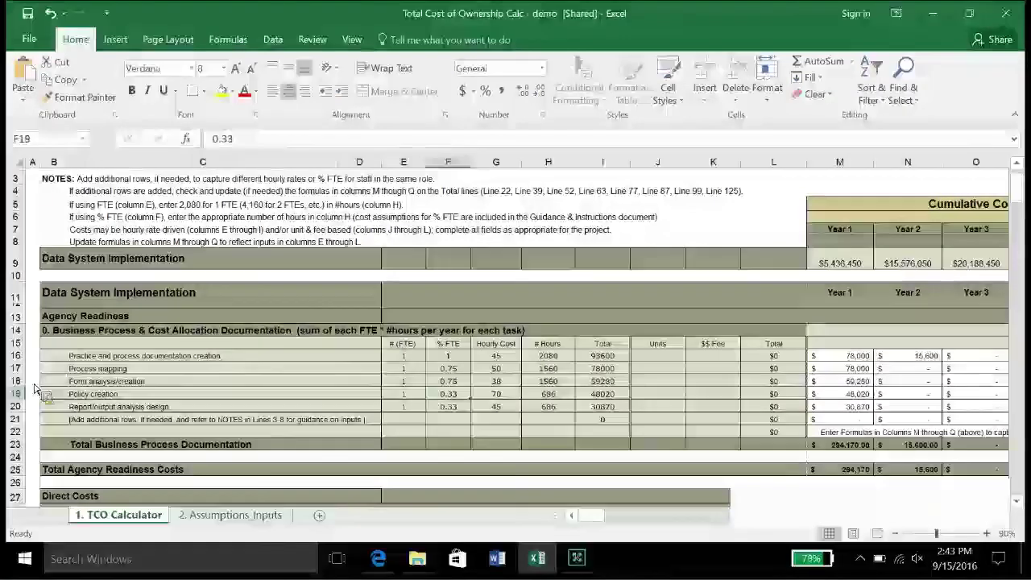
key("Up")
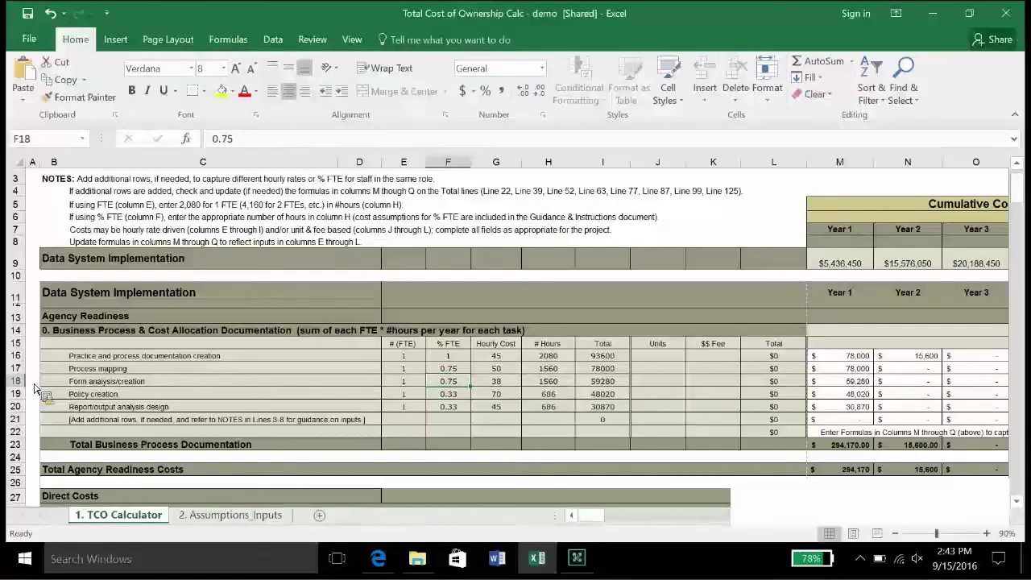
key("Right")
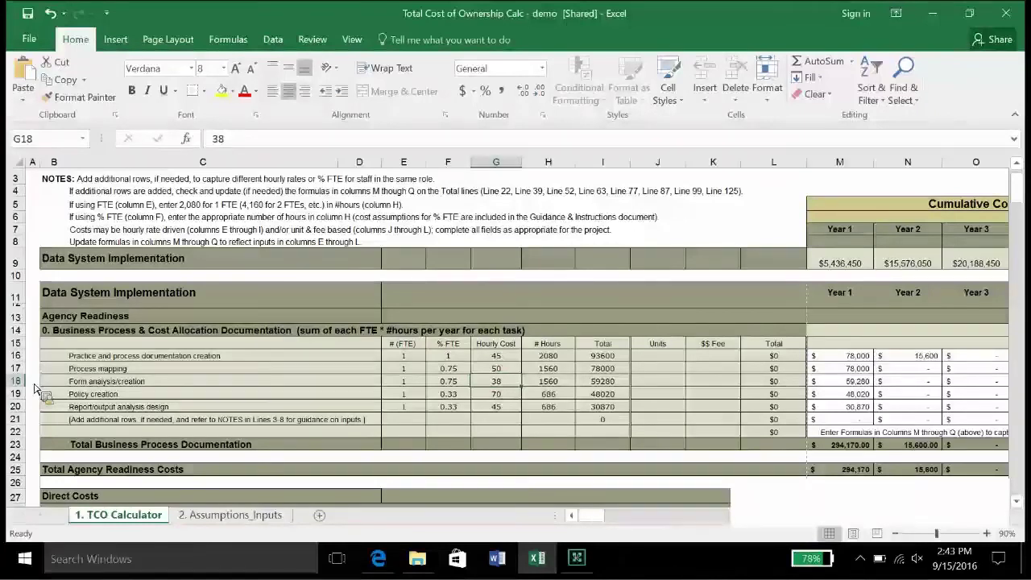
key("Right")
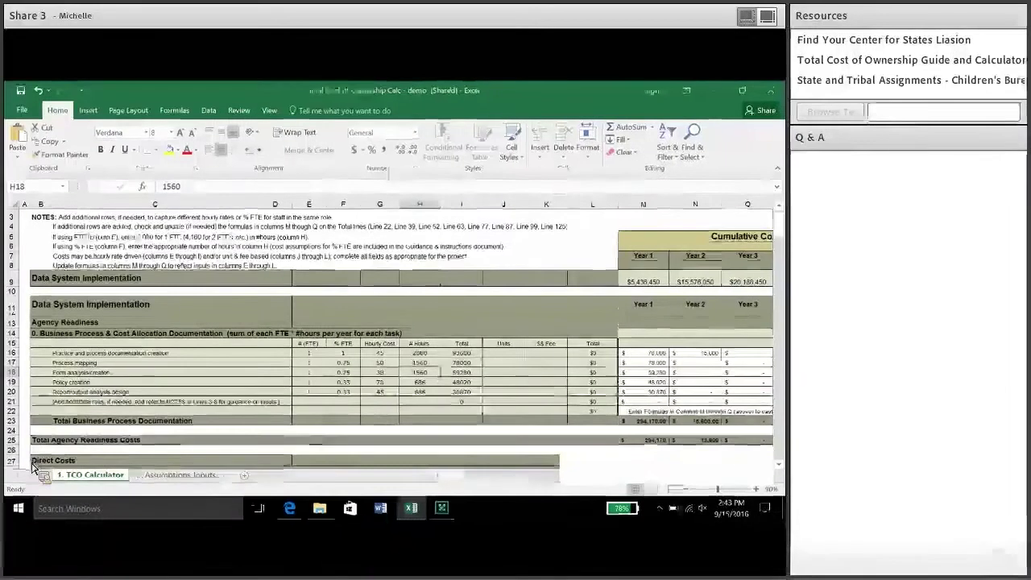
- Examine the Year 1 and Year 2 cost allocation of Form analysis/creation and the Year 2 amounts of the tasks above it
key("Right")
key("Right")
key("Right")
key("Right")
key("Right")
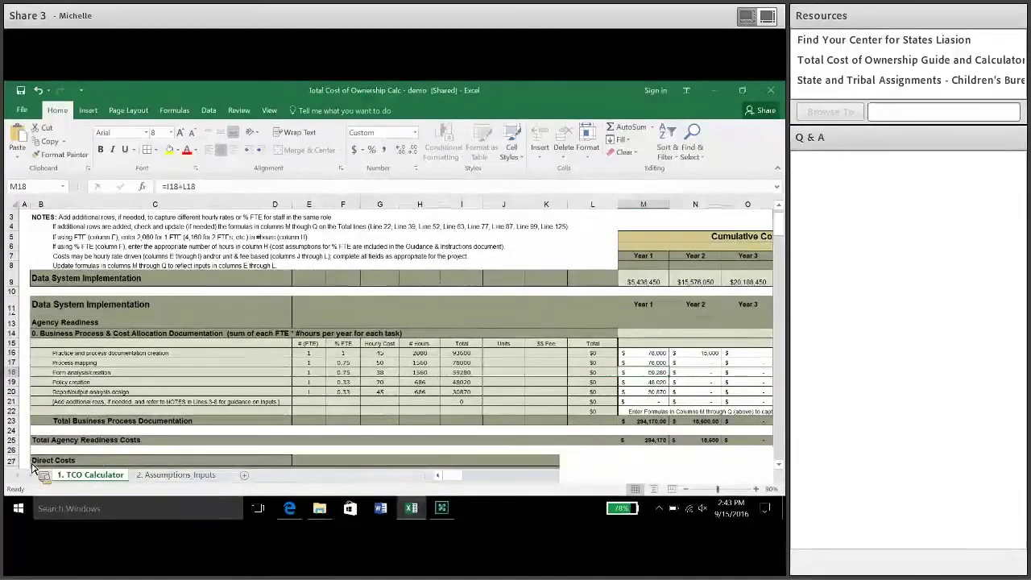
key("Right")
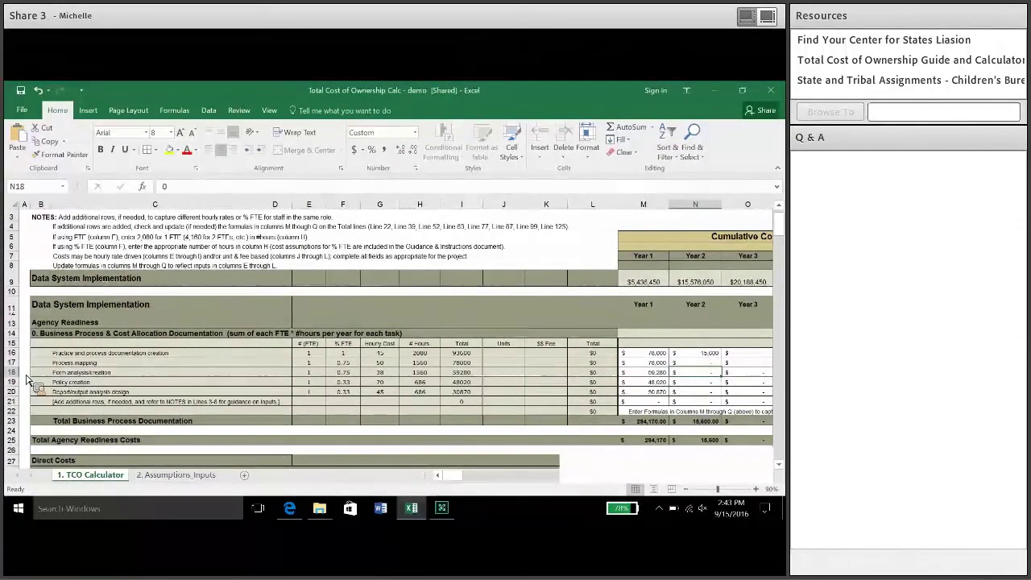
key("Up")
key("Up")
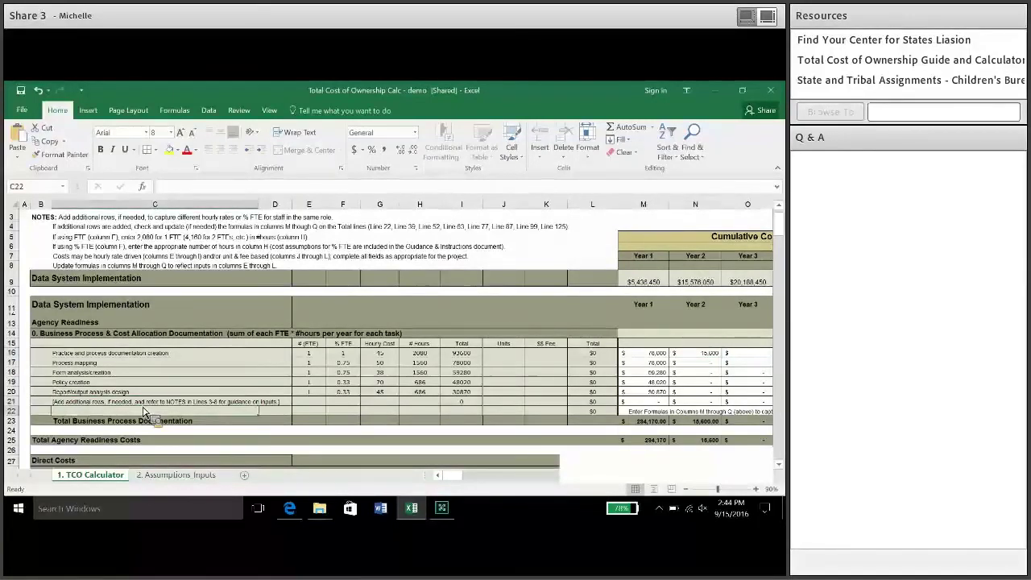
- Look through Direct Costs, from the initial development and deployment personnel to the customization line under Case Management Software
left_click(149, 430)
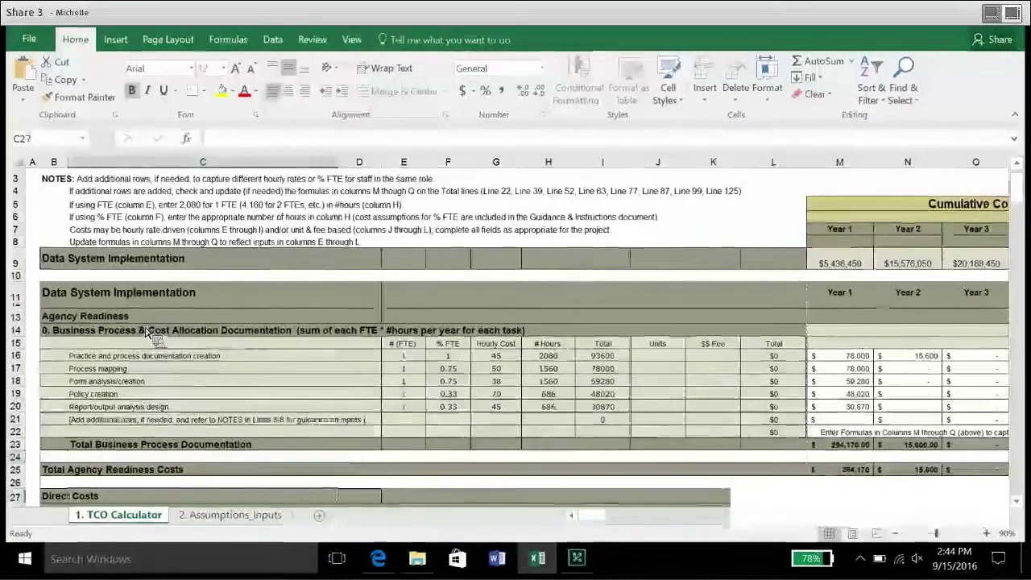
key("Down")
key("Down")
key("Down")
key("Down")
key("Down")
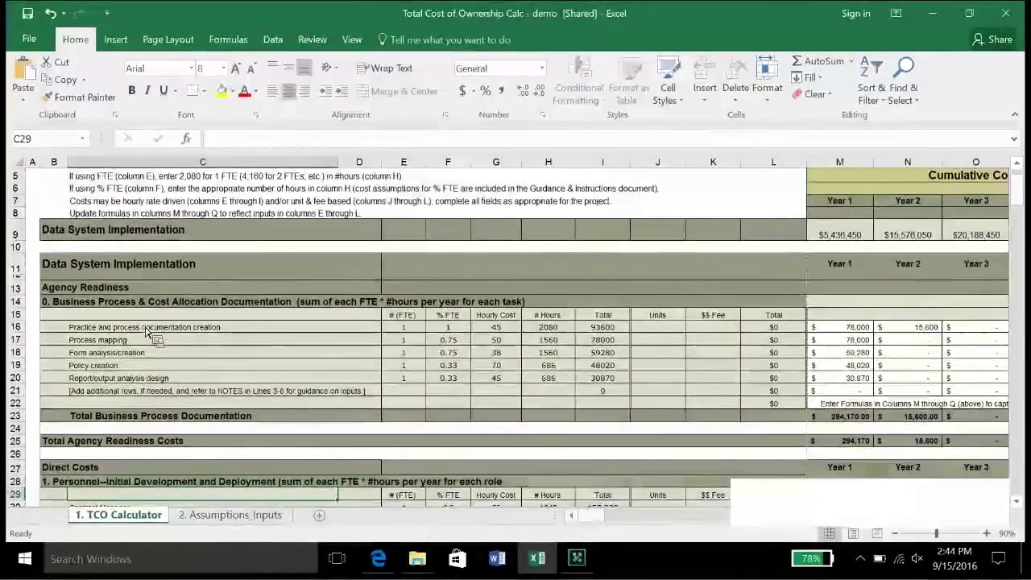
key("Down")
key("Down")
key("Down")
key("Down")
key("Down")
key("Down")
key("Down")
key("Down")
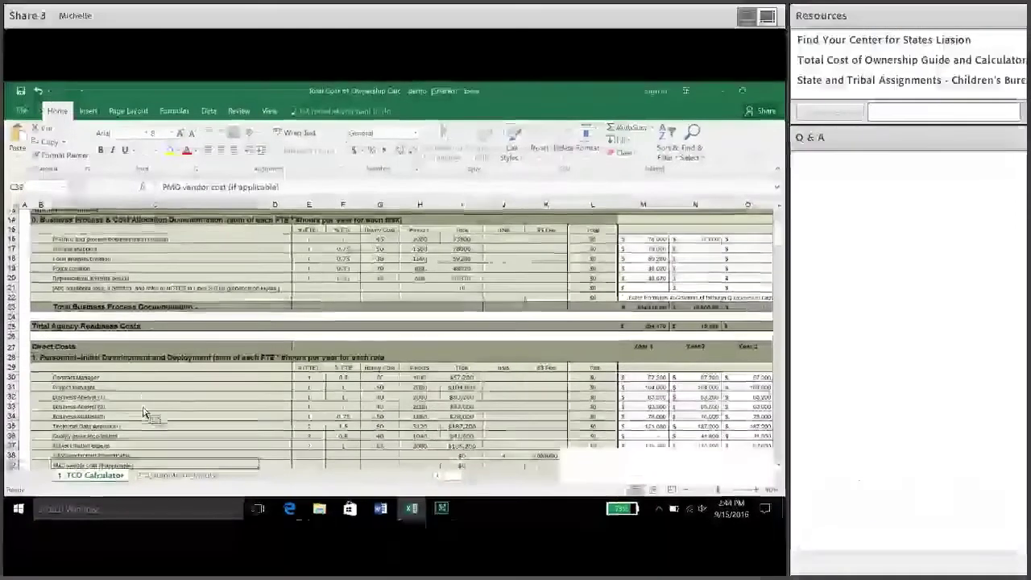
key("Down")
key("Down")
key("Down")
key("Down")
key("Down")
key("Down")
key("Down")
key("Down")
key("Down")
key("Down")
key("Down")
key("Down")
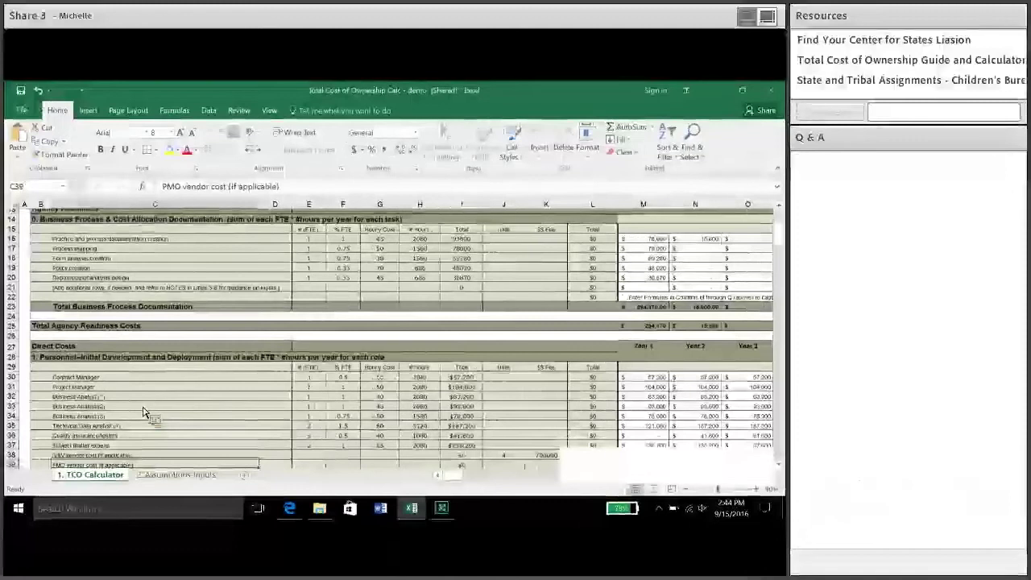
key("Down")
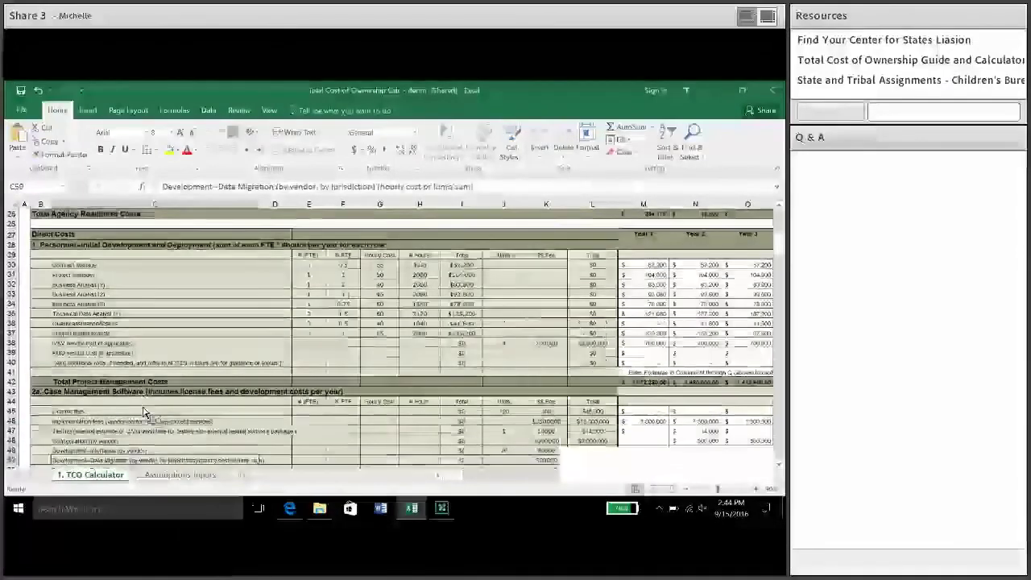
key("Down")
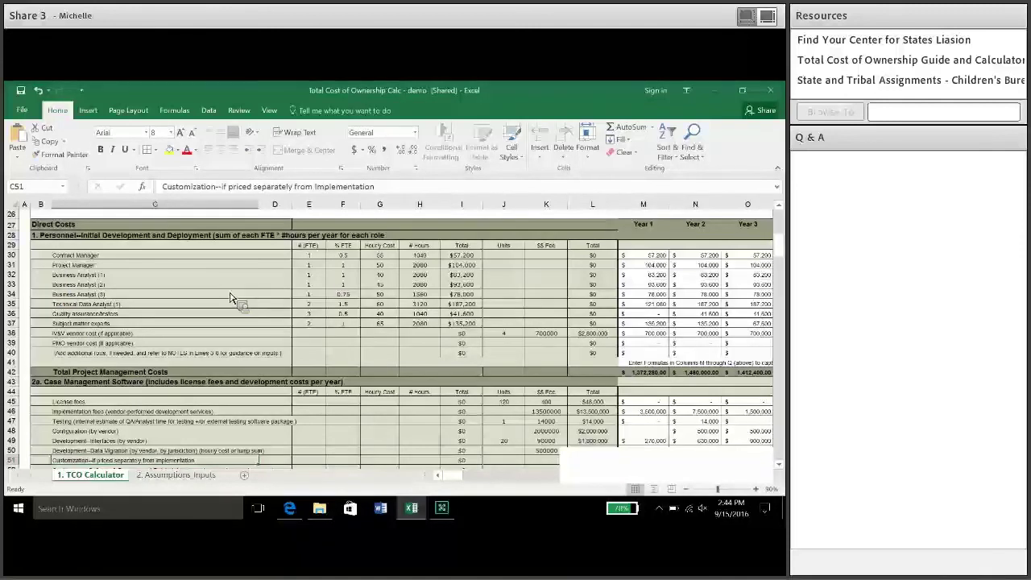
- Review the % FTE values for the Project Manager and Business Analysts 1 to 3
left_click(345, 266)
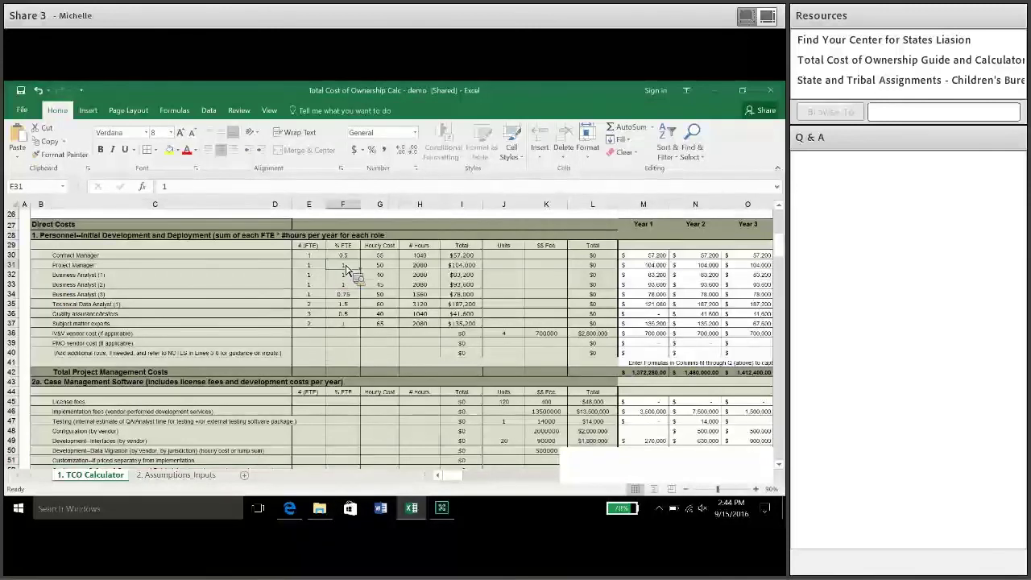
key("Down")
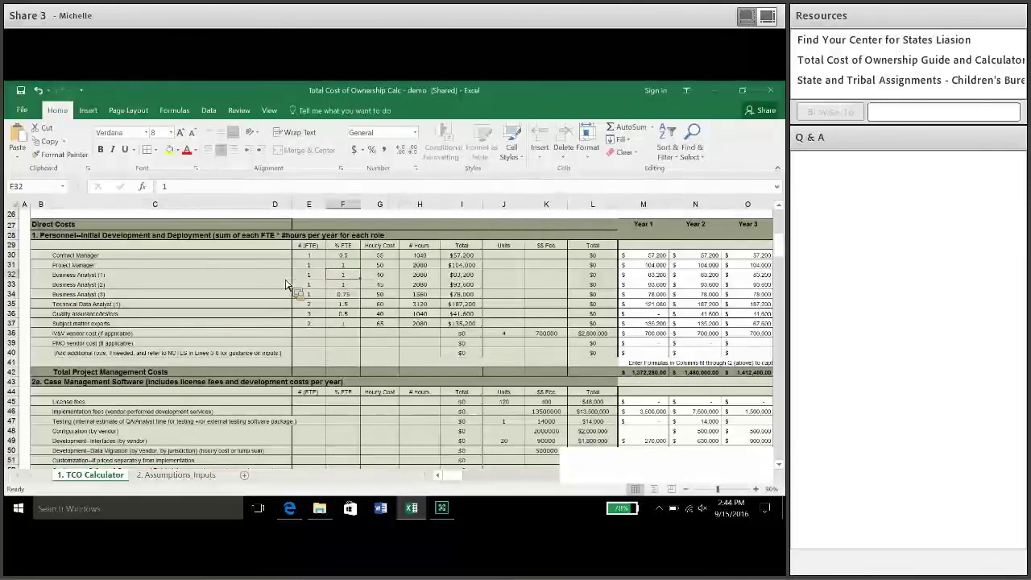
key("Down")
key("Down")
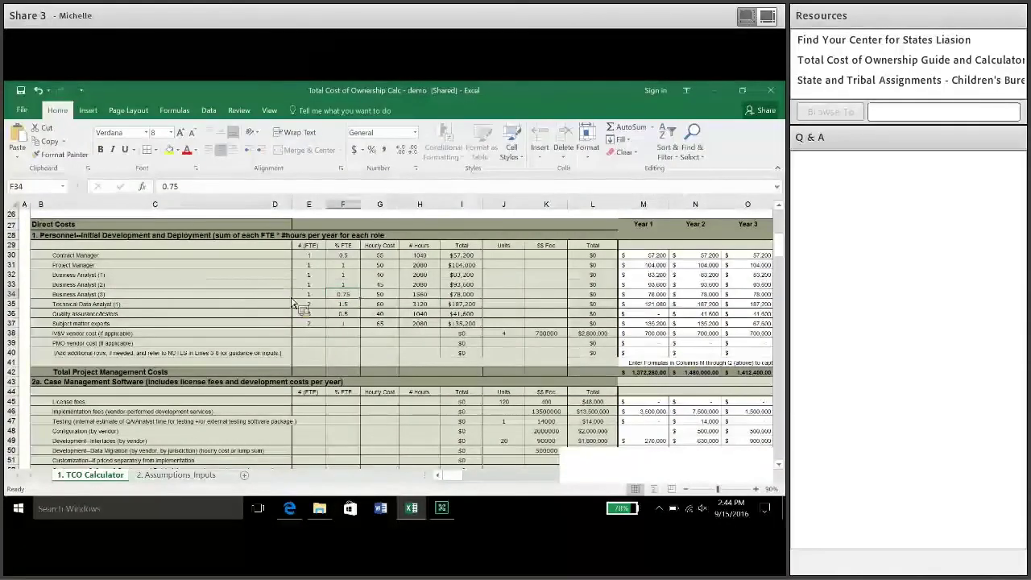
- Examine the IV&V vendor cost row across its units, fee and total to the Year 4 allocation
left_click(314, 337)
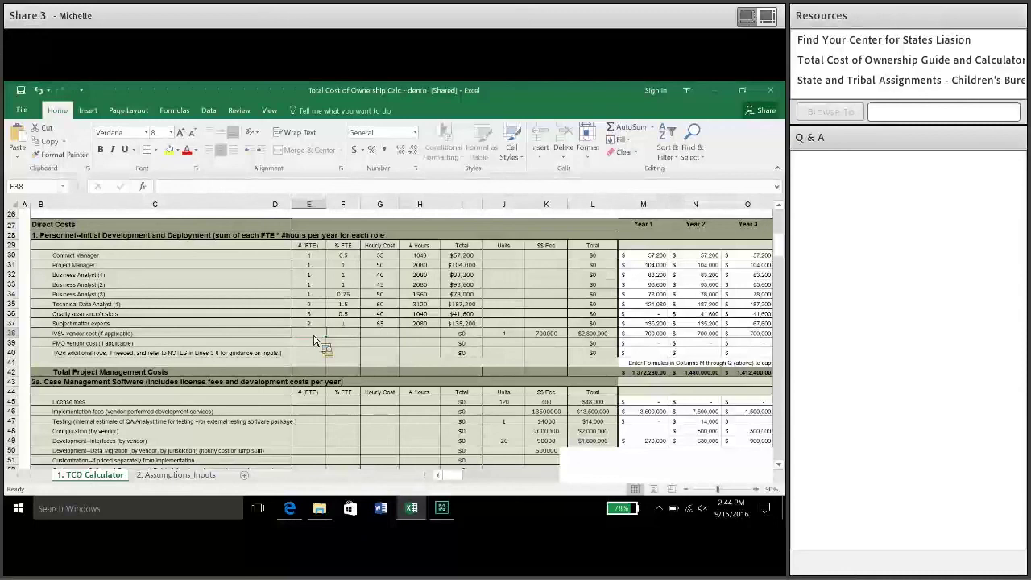
key("Right")
key("Right")
key("Right")
key("Right")
key("Right")
key("Right")
key("Right")
key("Right")
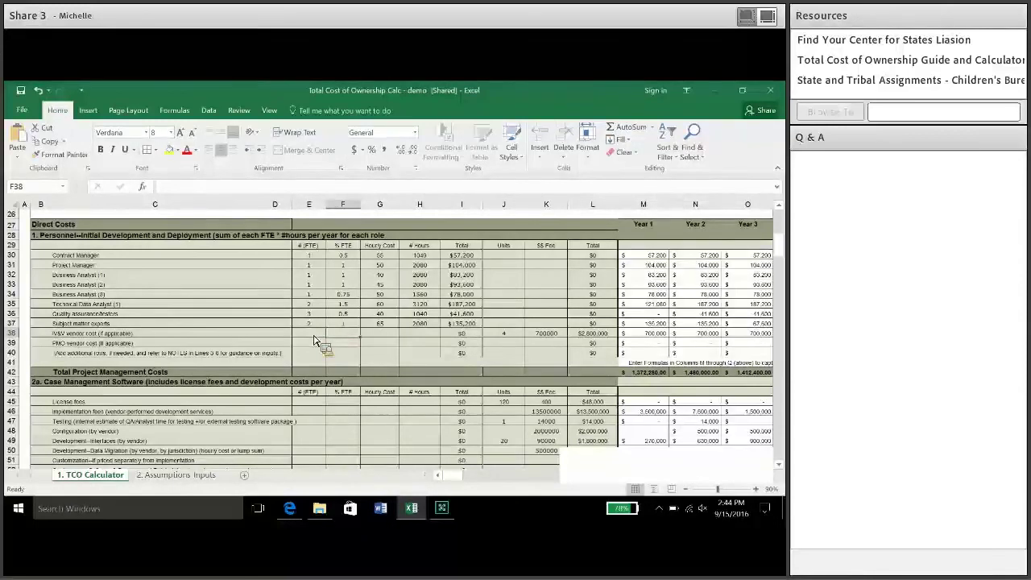
key("Right")
key("Right")
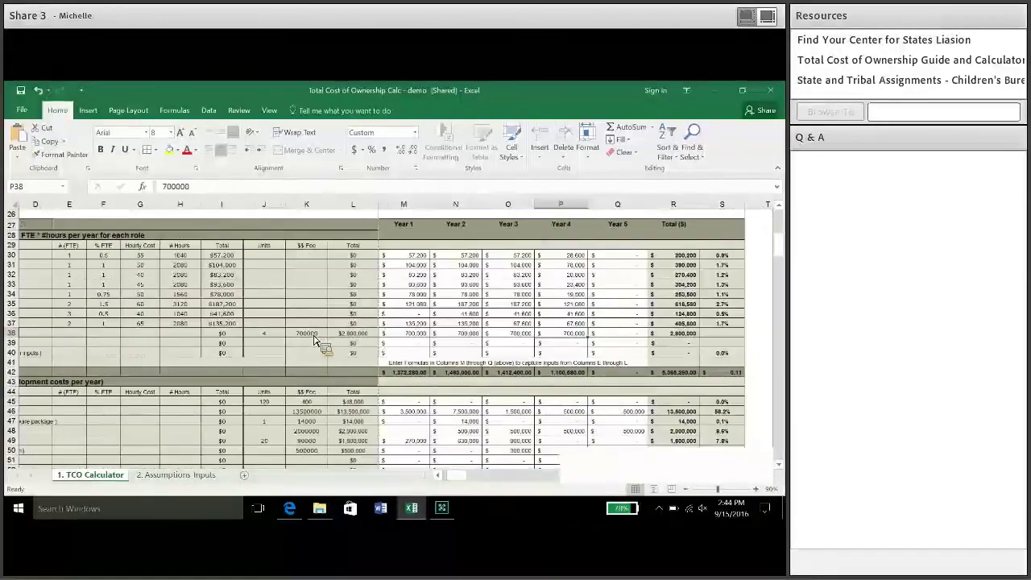
- Examine the Subject matter experts row, covering its yearly cost allocation and going back to its hourly cost
key("Up")
key("Left")
key("Left")
key("Left")
key("Left")
key("Left")
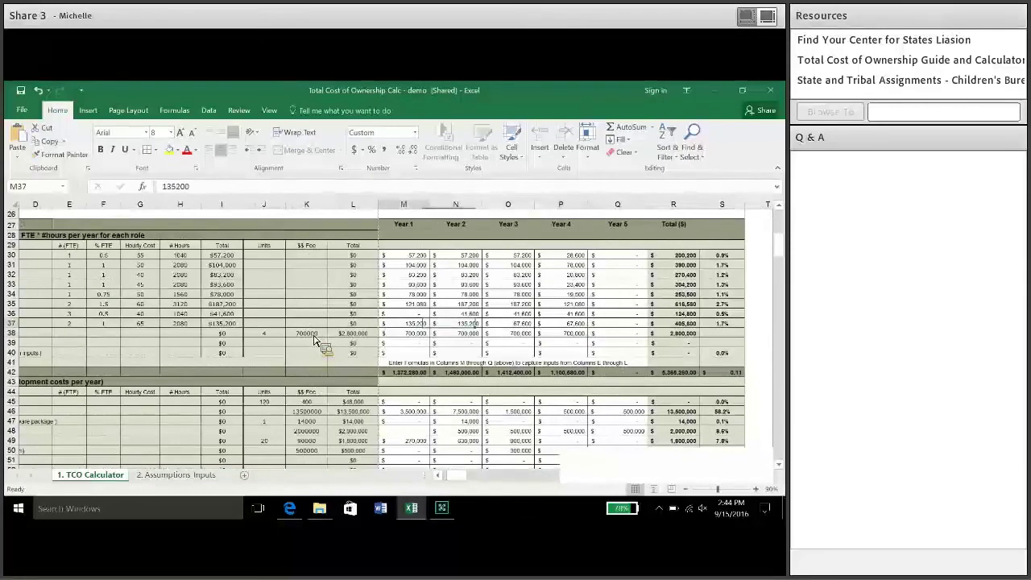
key("Right")
key("Right")
key("Right")
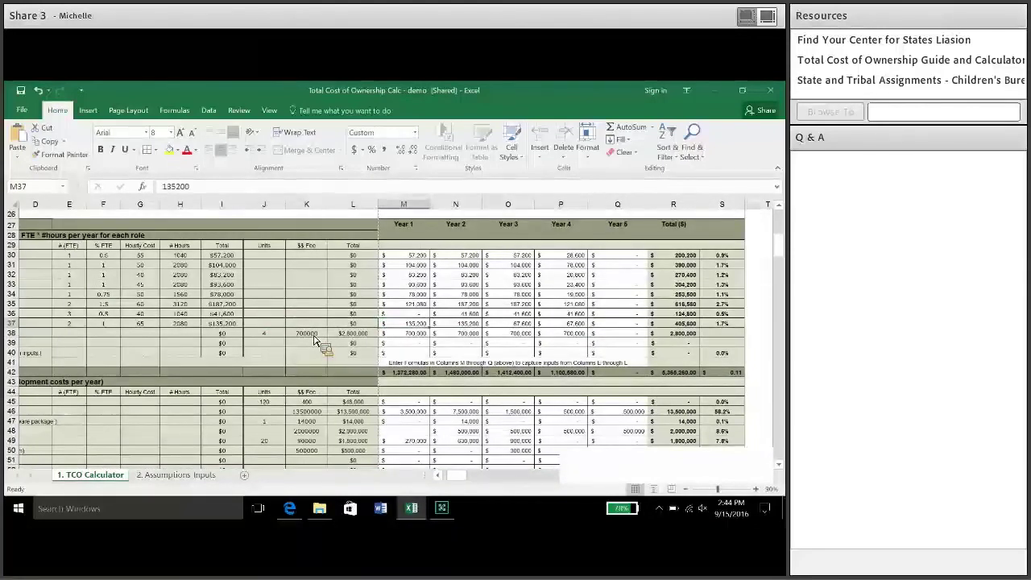
key("Right")
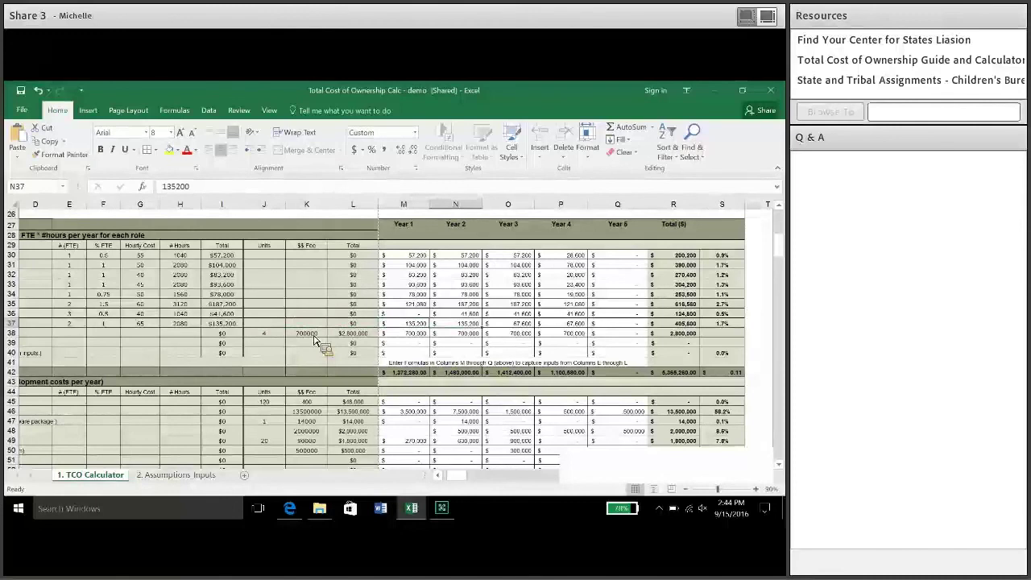
key("Right")
key("Left")
key("Left")
key("Left")
key("Left")
key("Left")
key("Left")
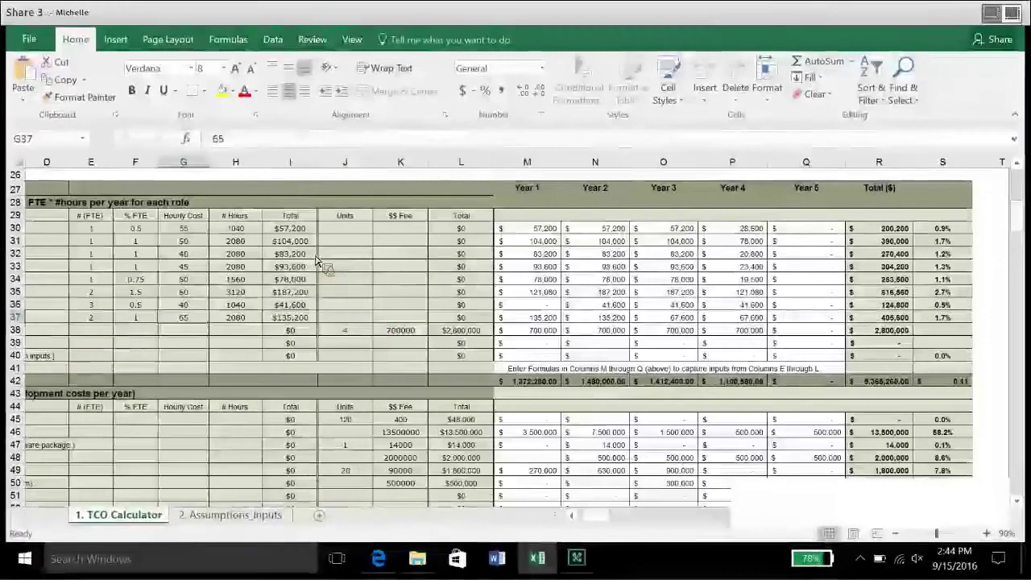
- Go back along the Subject matter experts row from its hourly cost through % FTE to the role description
key("Left")
key("Left")
key("Left")
key("Left")
key("Left")
key("Left")
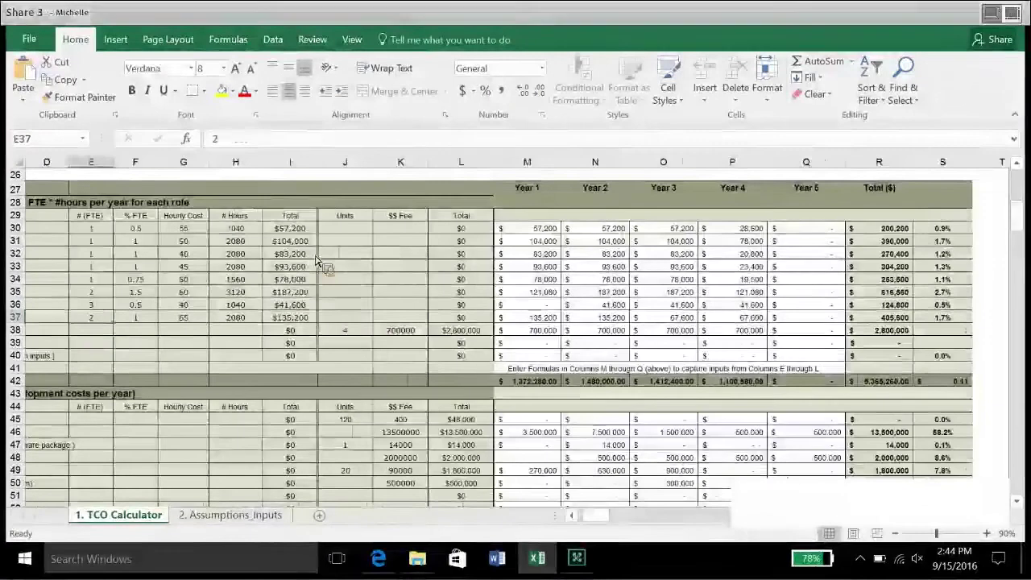
key("Left")
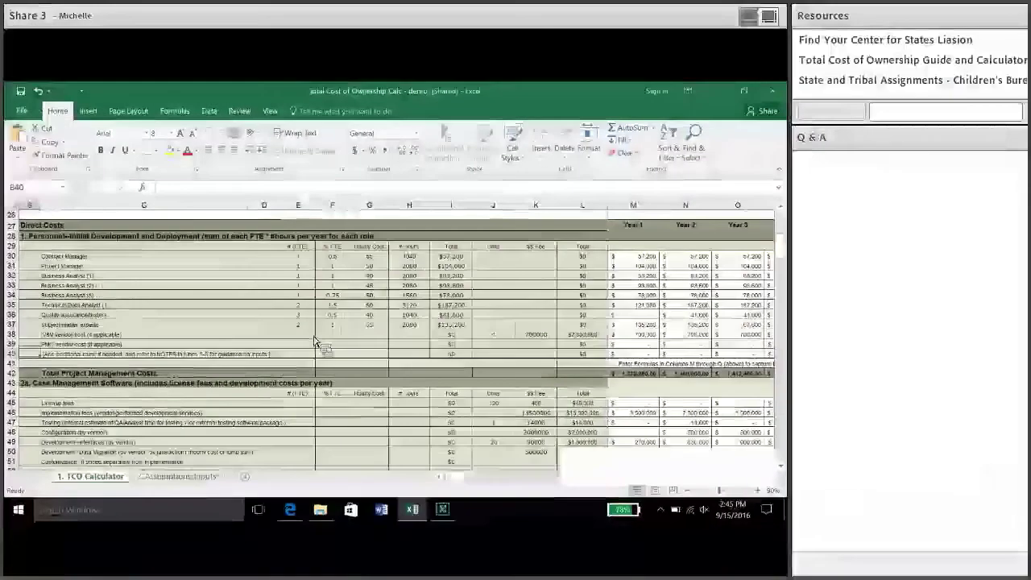
- Look down the direct cost lines from the project management rows through Case Management Software to the Hardware/Infrastructure heading
key("Down")
key("Down")
key("Down")
key("Down")
key("Down")
key("Down")
key("Down")
key("Down")
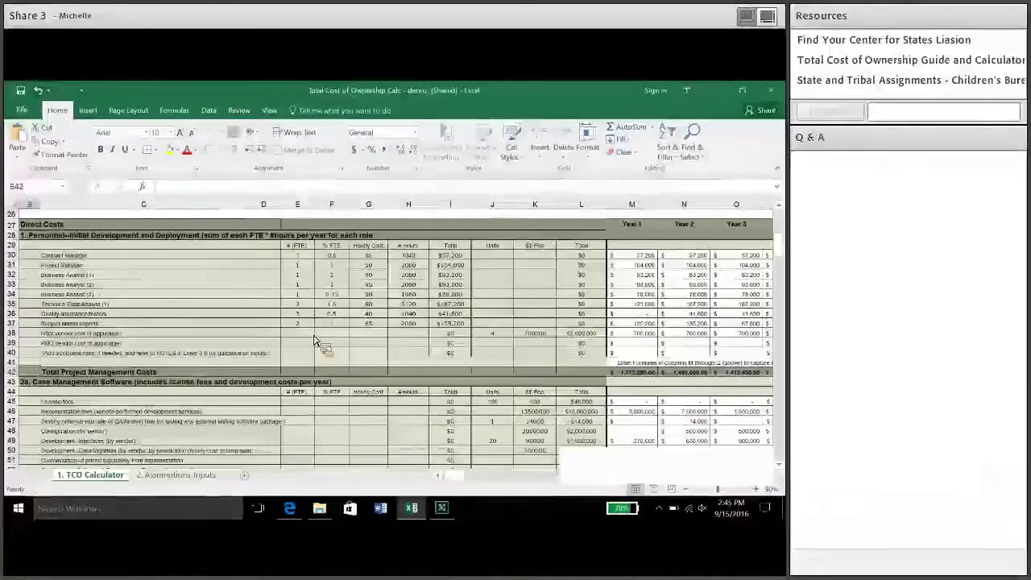
key("Down")
key("Down")
key("Down")
key("Down")
key("Down")
key("Down")
key("Down")
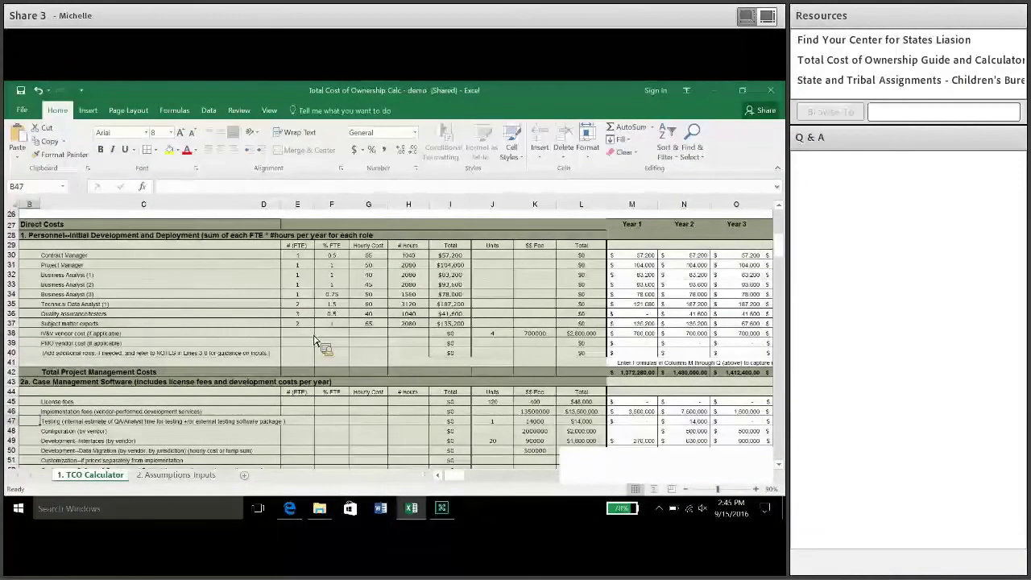
key("Down")
key("Down")
key("Down")
key("Down")
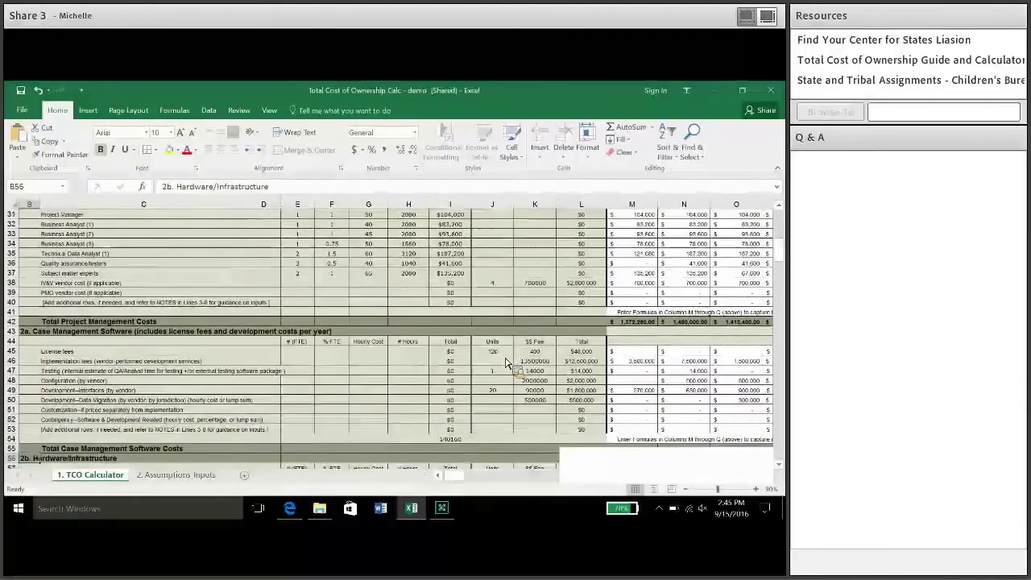
- Review the Case Management Software lines from the License fees and Testing units down to Development--Data Migration
left_click(506, 357)
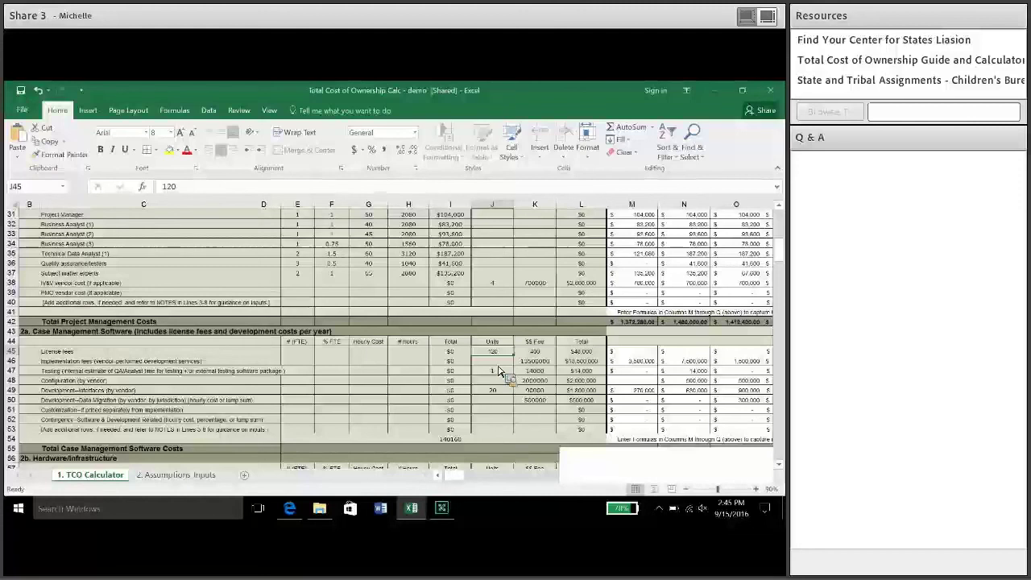
left_click(500, 370)
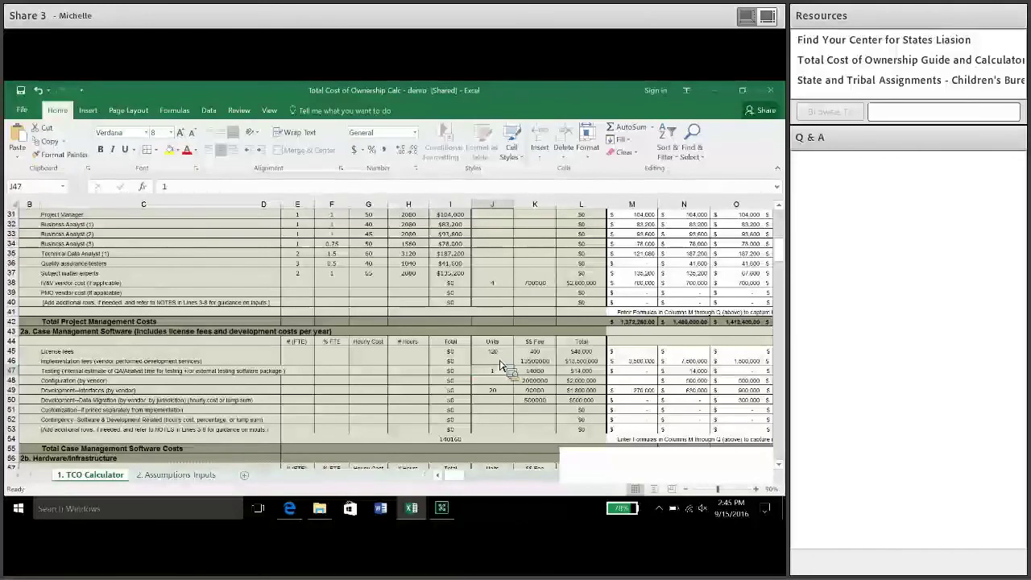
key("Left")
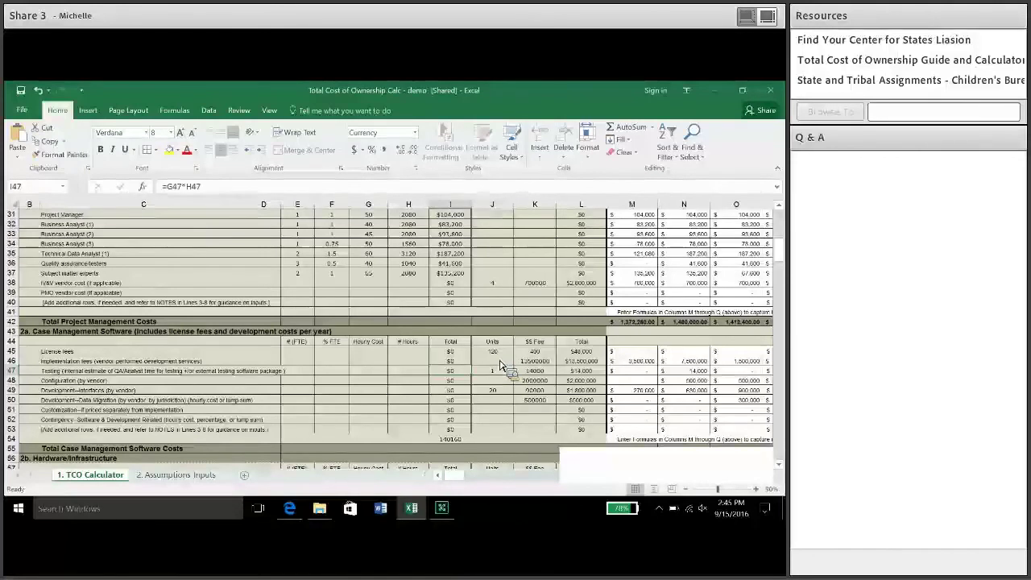
key("Down")
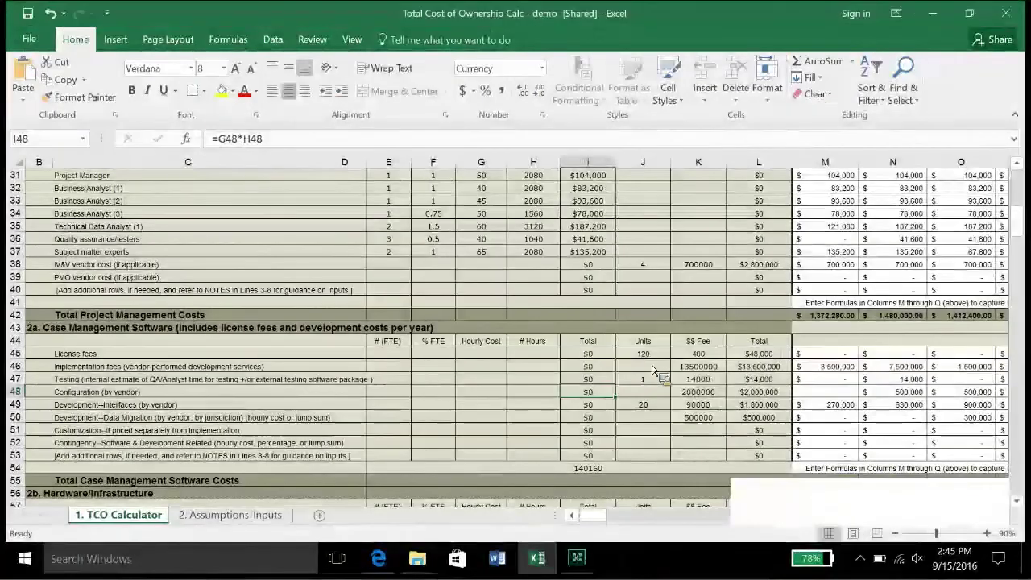
key("Down")
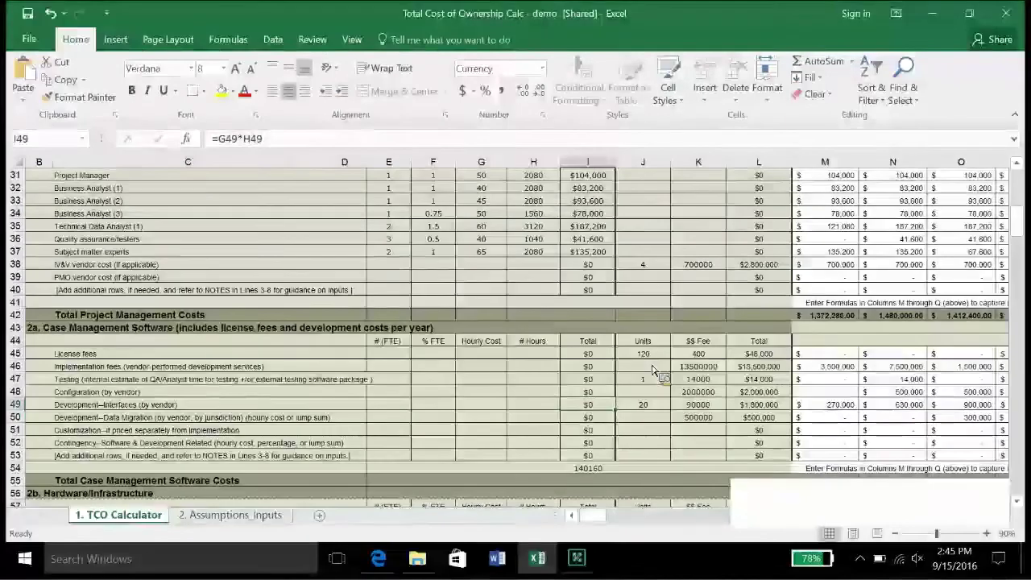
key("Down")
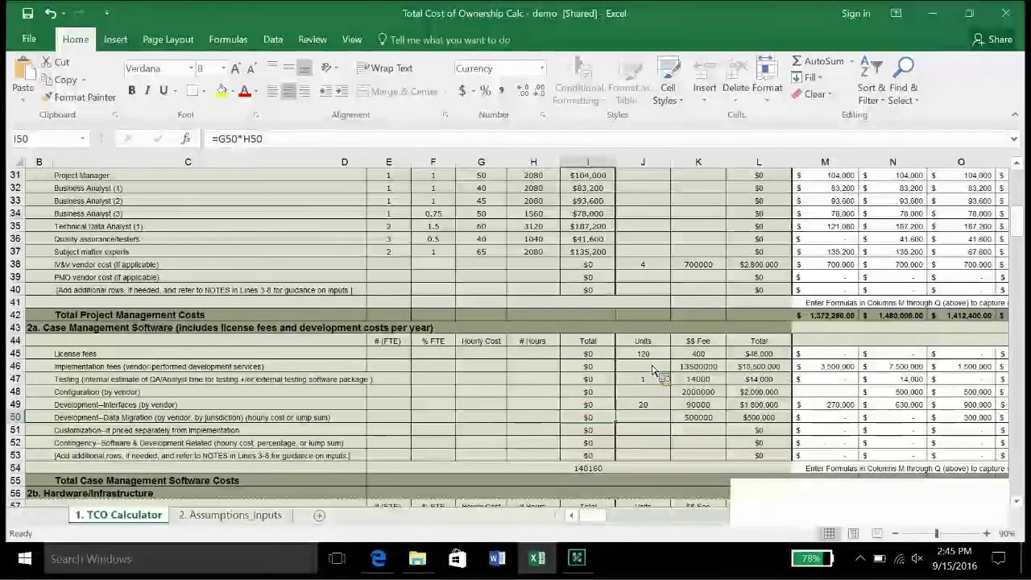
- Examine the Development--Data Migration row from its fee and total across to the Year 4 allocation
key("Right")
key("Right")
key("Right")
key("Right")
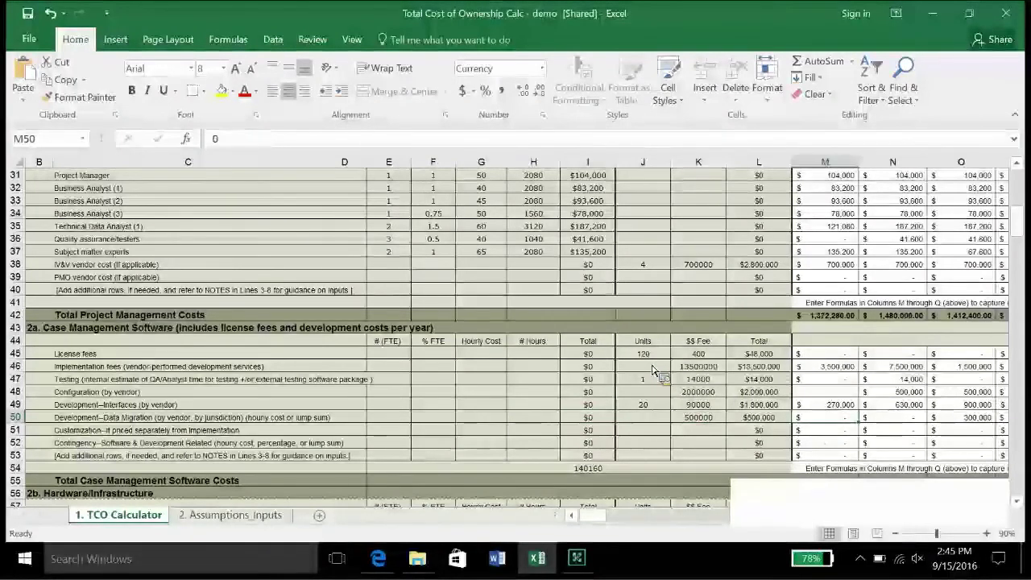
key("Right")
key("Right")
key("Right")
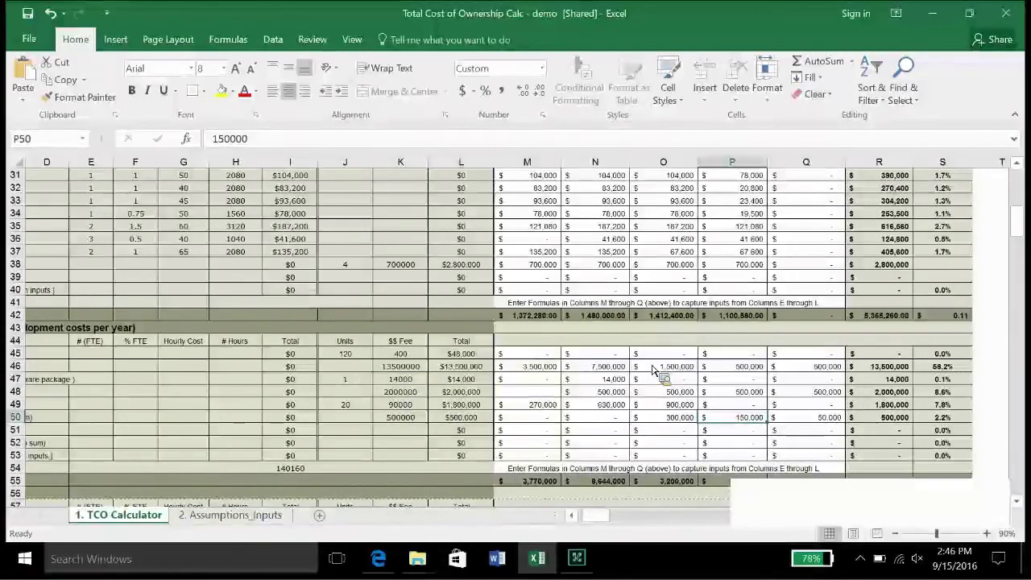
- Trace the Data Migration row back from its Year 4 allocation through the fee to the line description
key("Left")
key("Left")
key("Left")
key("Left")
key("Left")
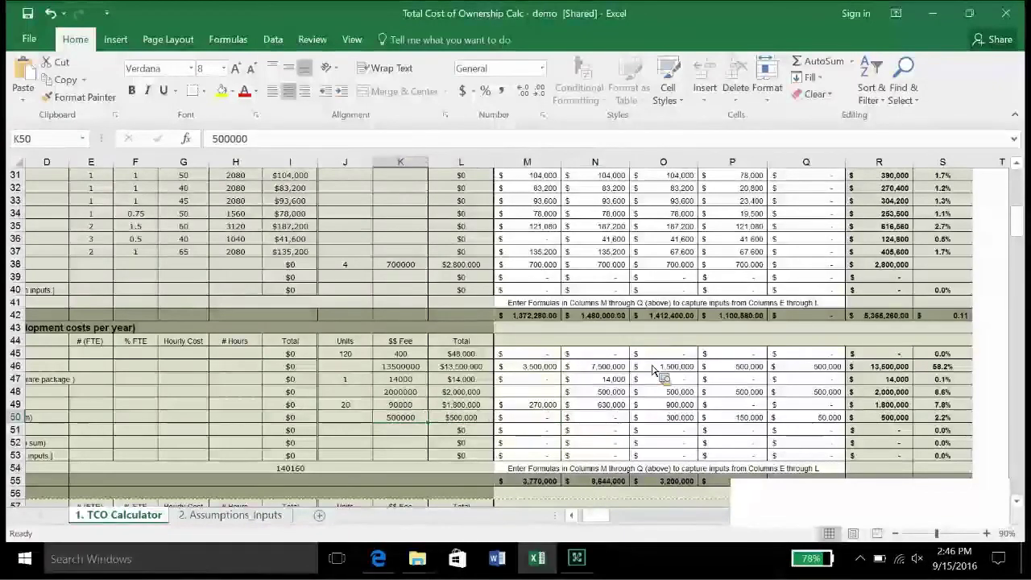
key("Left")
key("Left")
key("Left")
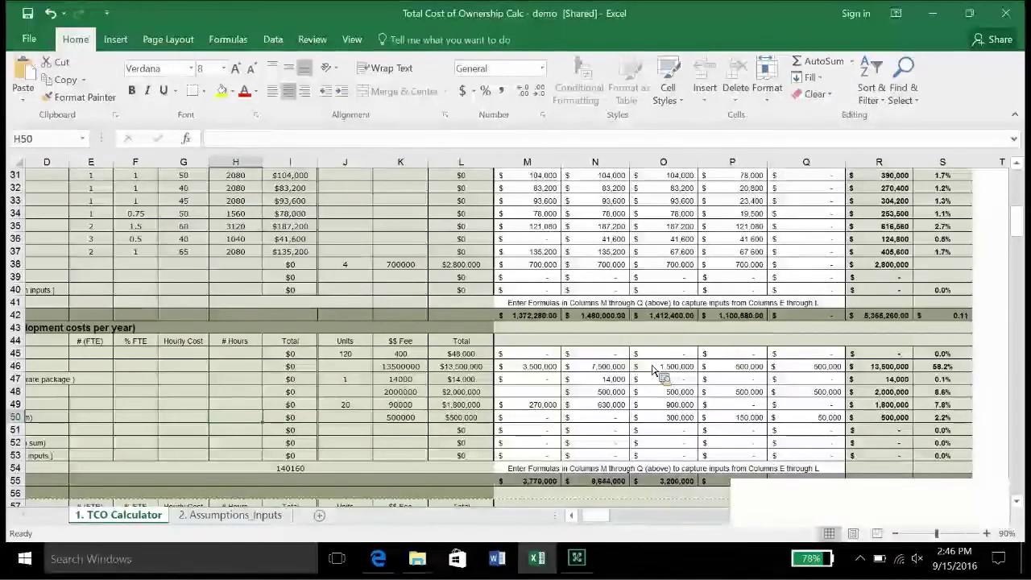
key("Left")
key("Left")
key("Left")
key("Left")
key("Left")
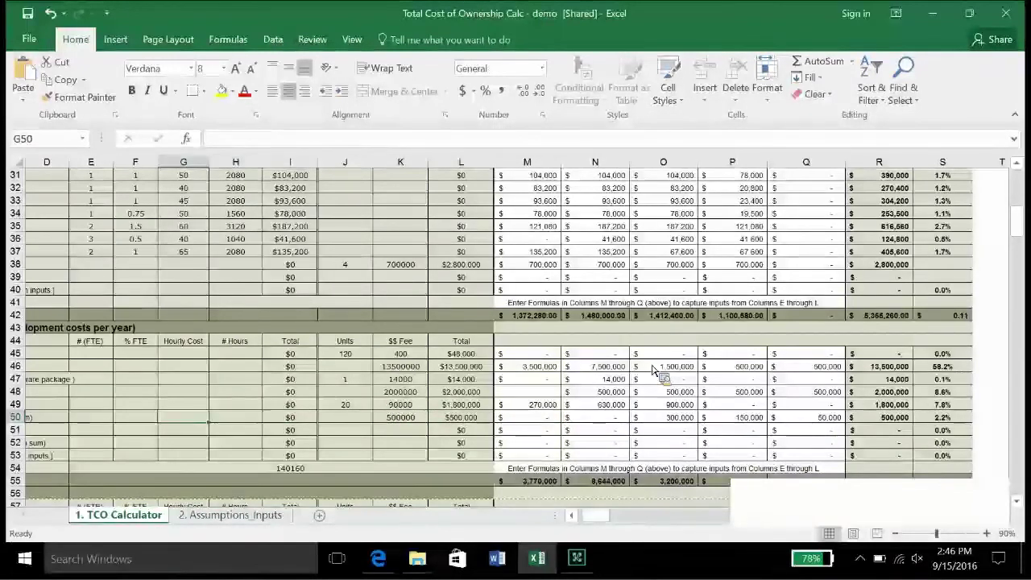
key("Left")
key("Left")
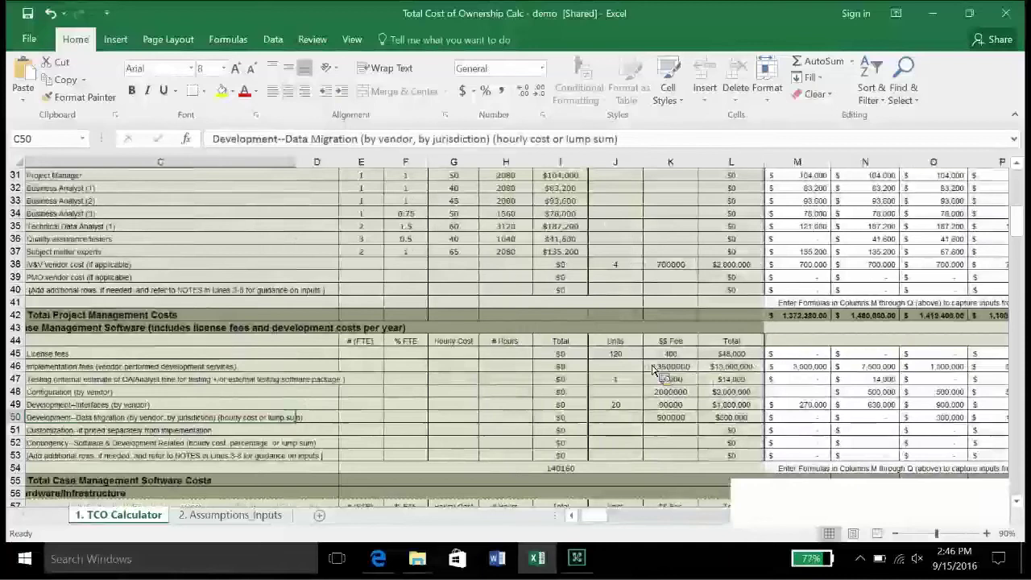
- Look through the Hardware/Infrastructure cost lines and on to the yearly refreshers line under End User Training
key("Down")
key("Down")
key("Down")
key("Down")
key("Down")
key("Down")
key("Down")
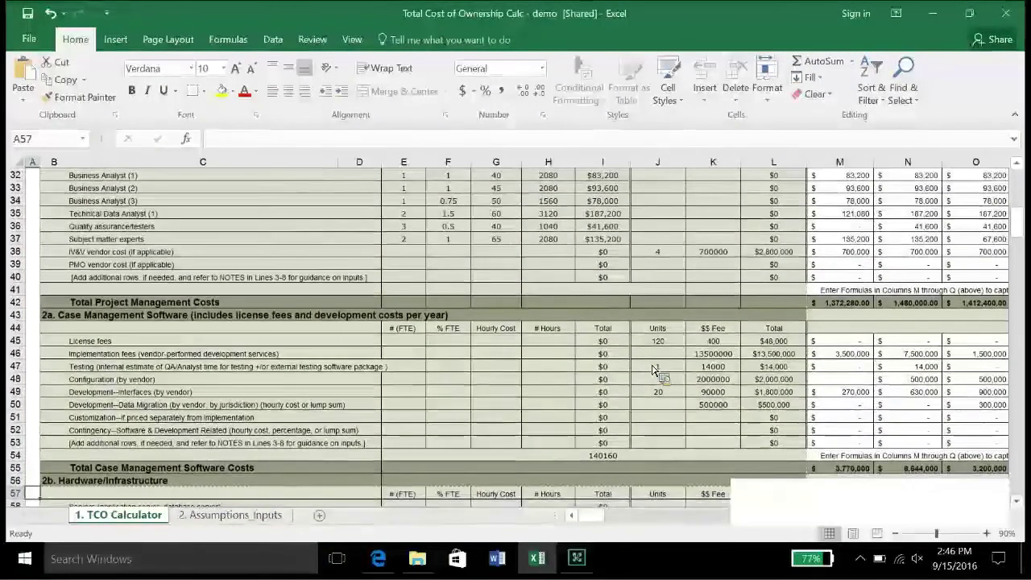
key("Down")
key("Down")
key("Down")
key("Down")
key("Down")
key("Down")
key("Down")
key("Down")
key("Down")
key("Down")
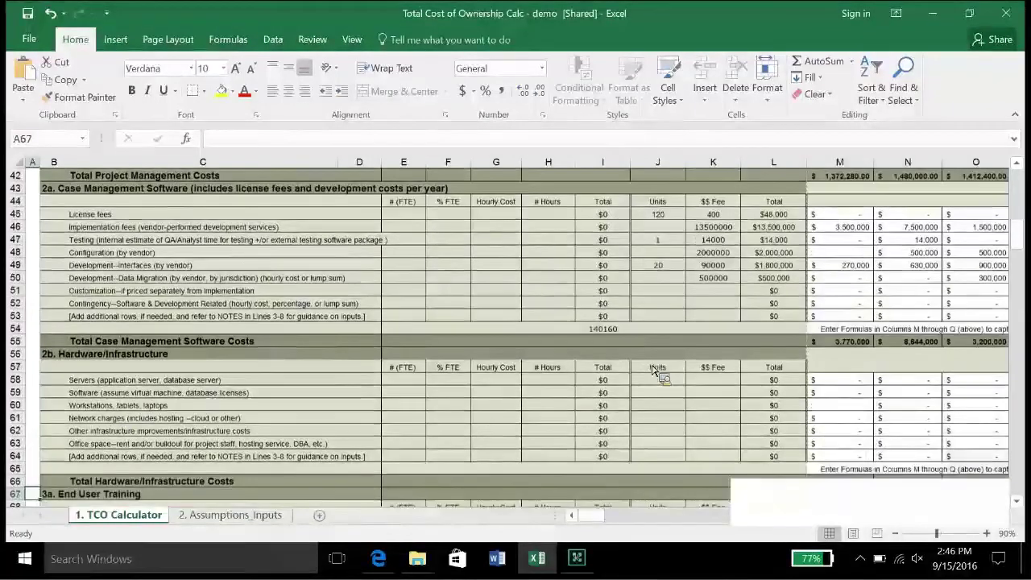
key("Down")
key("Down")
key("Down")
key("Down")
key("Down")
key("Down")
key("Down")
key("Down")
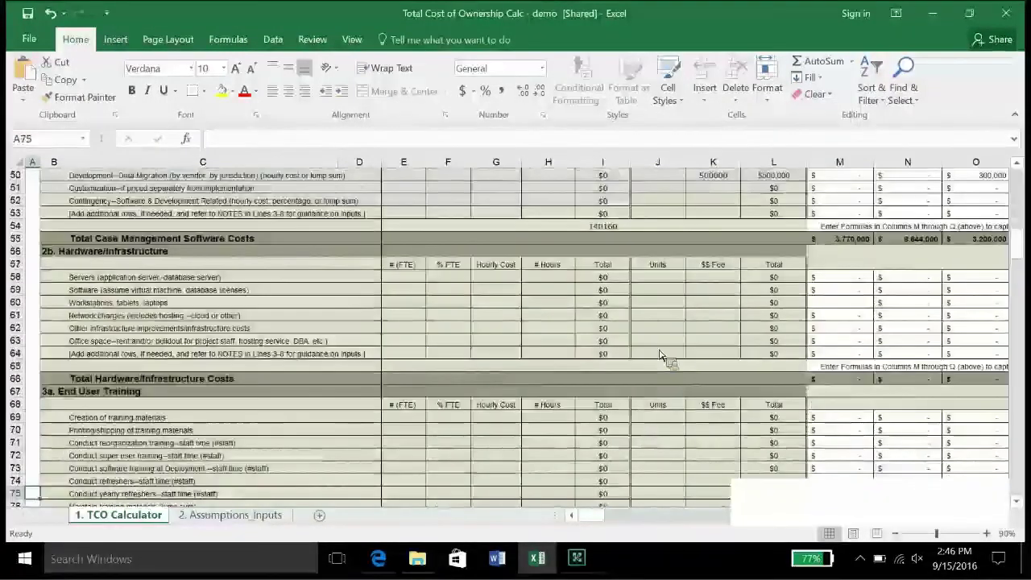
- Enter 4 units at a fee of 3800 for Servers under Hardware/Infrastructure
left_click(681, 295)
key("Up")
key("Up")
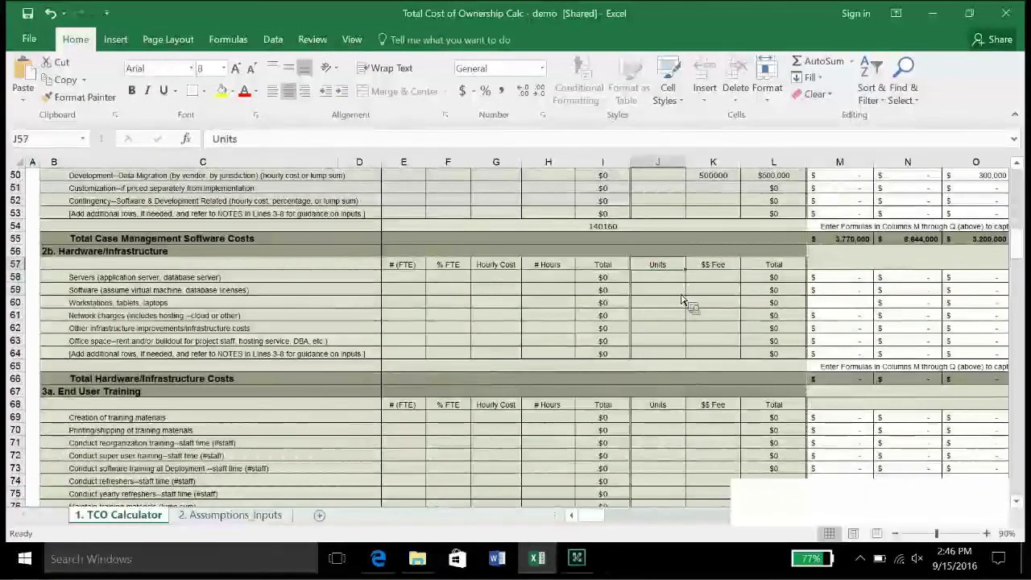
key("Down")
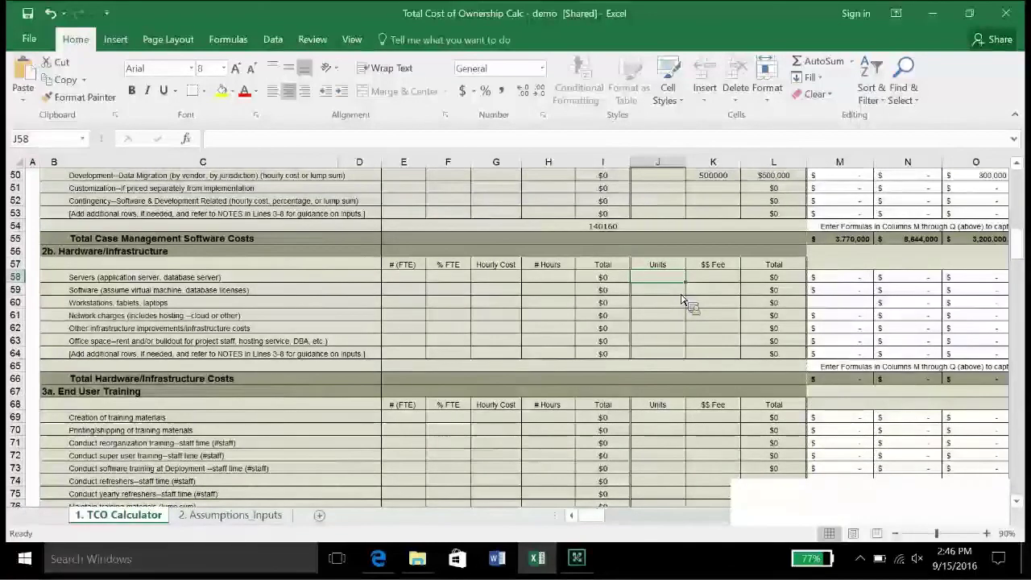
type("4")
key("Tab")
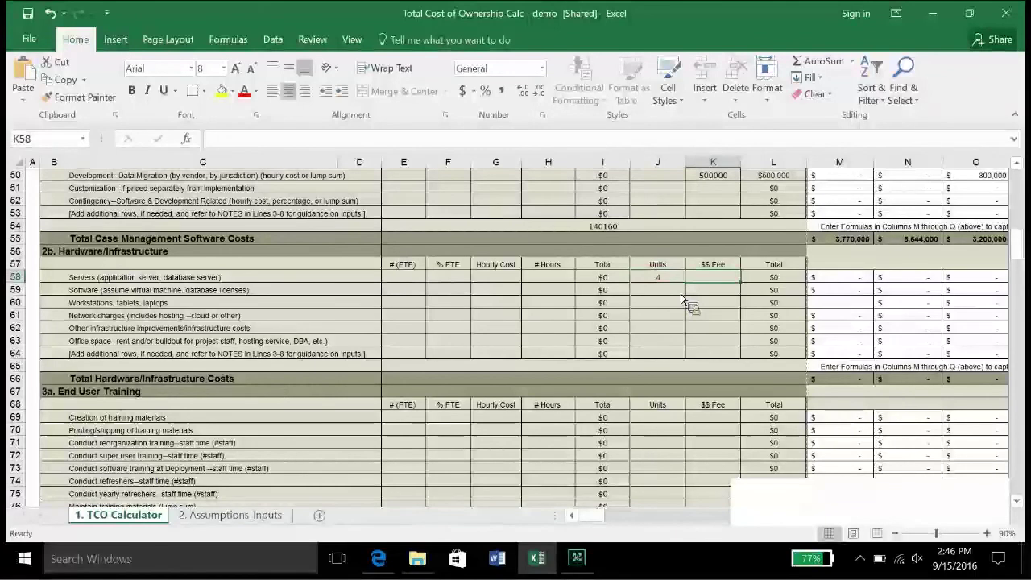
type("3800")
key("Return")
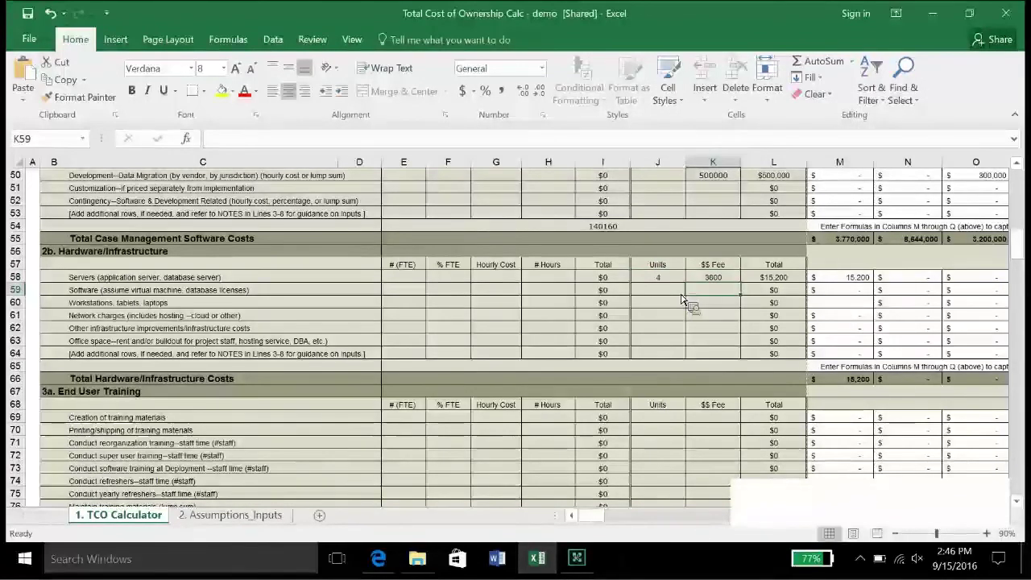
- Enter 5 units at a fee of 4000 for the Software line under Hardware/Infrastructure
key("Up")
key("Left")
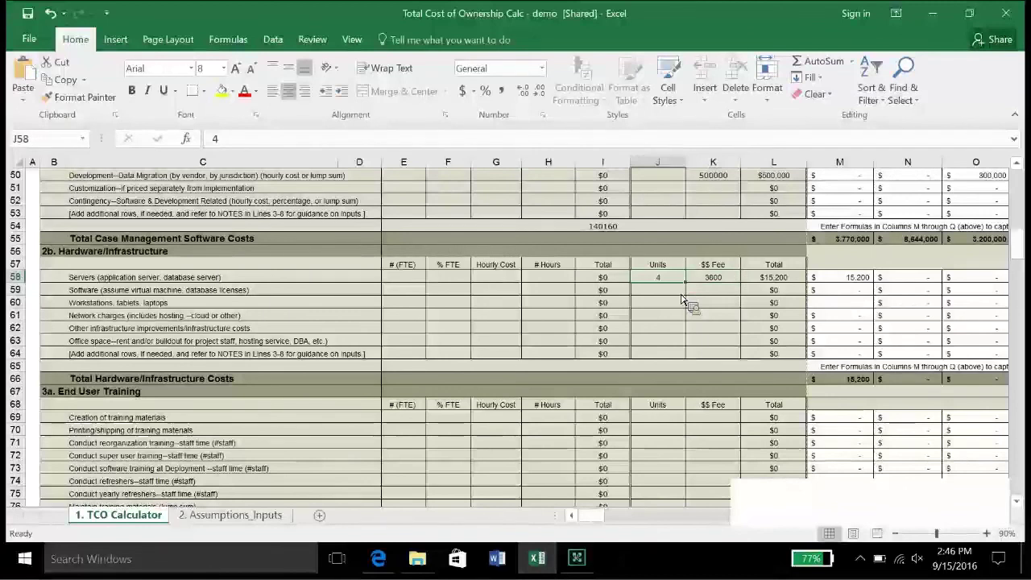
key("Down")
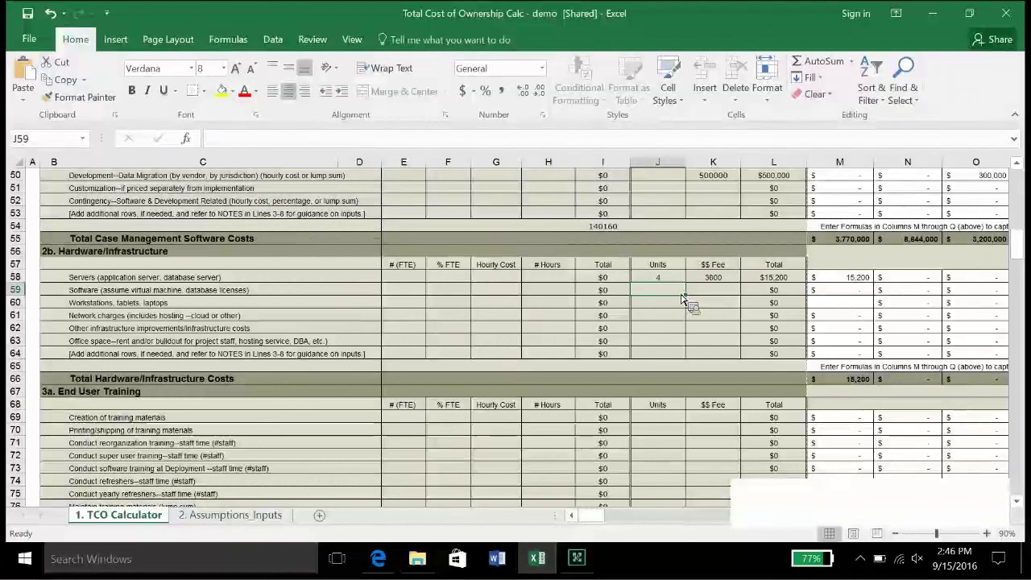
type("5")
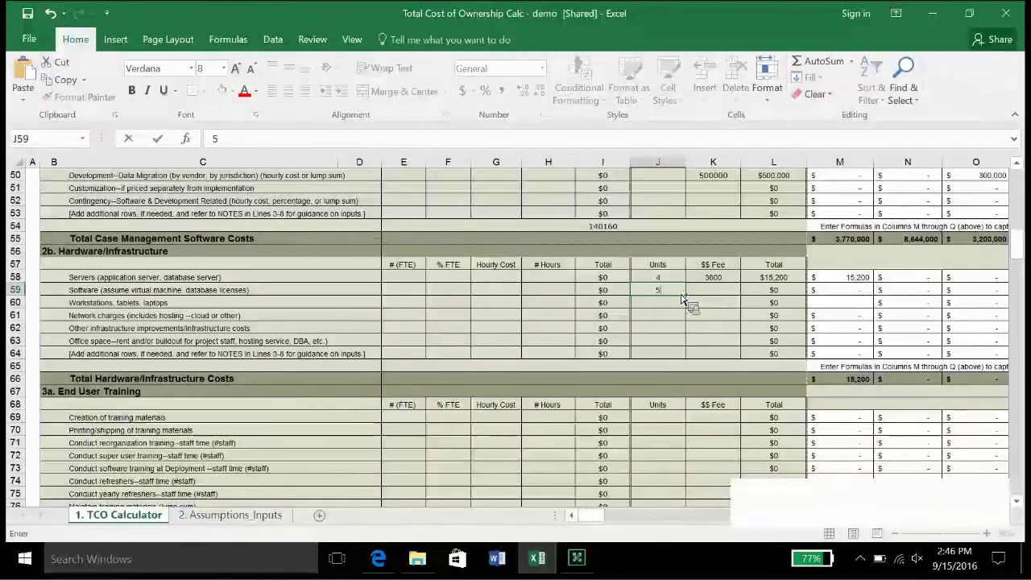
key("Tab")
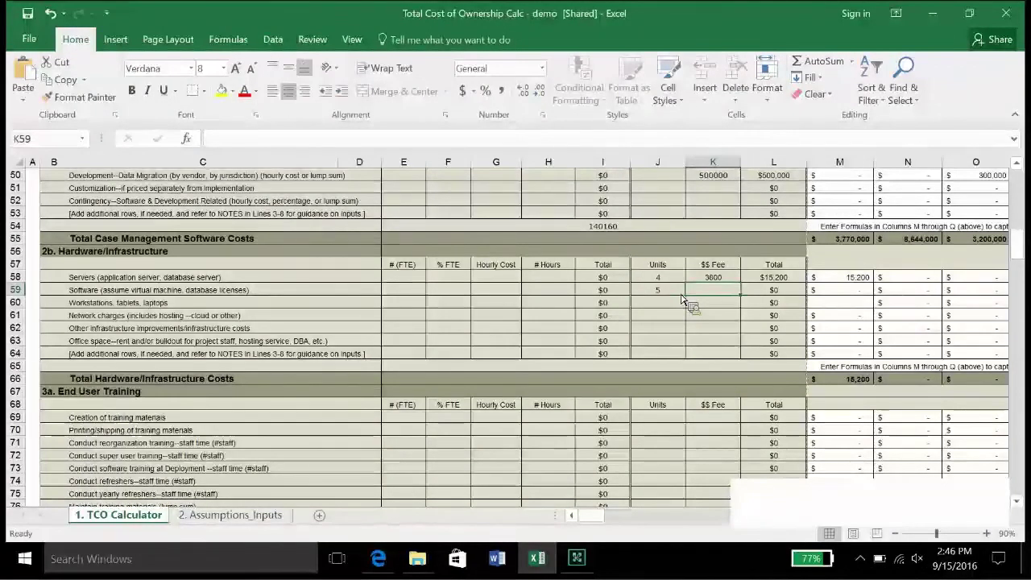
type("4000")
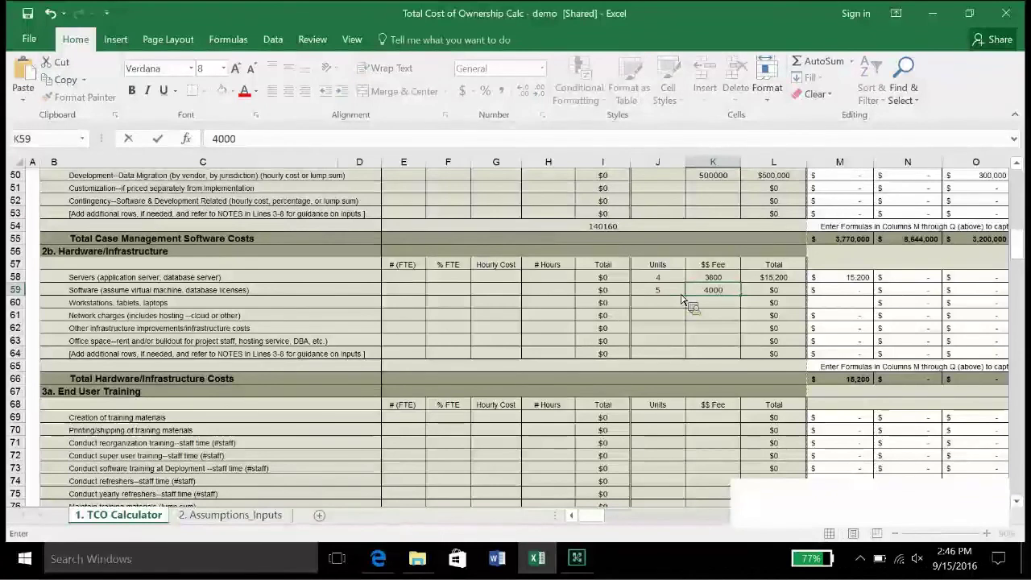
key("Return")
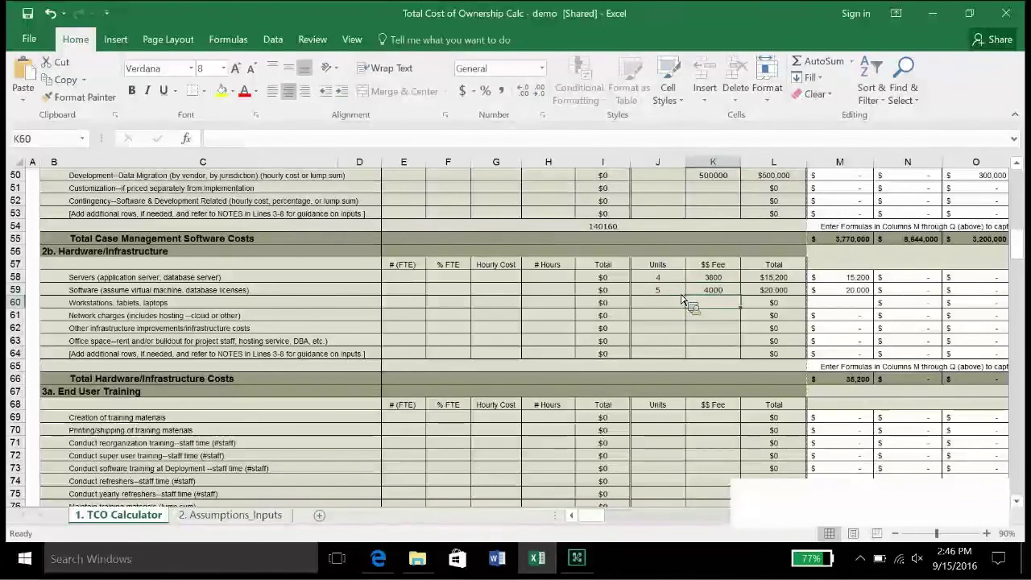
- Enter 90 units at a fee of 1200 for Workstations, tablets, laptops and check the Year 2 allocation formula
key("Left")
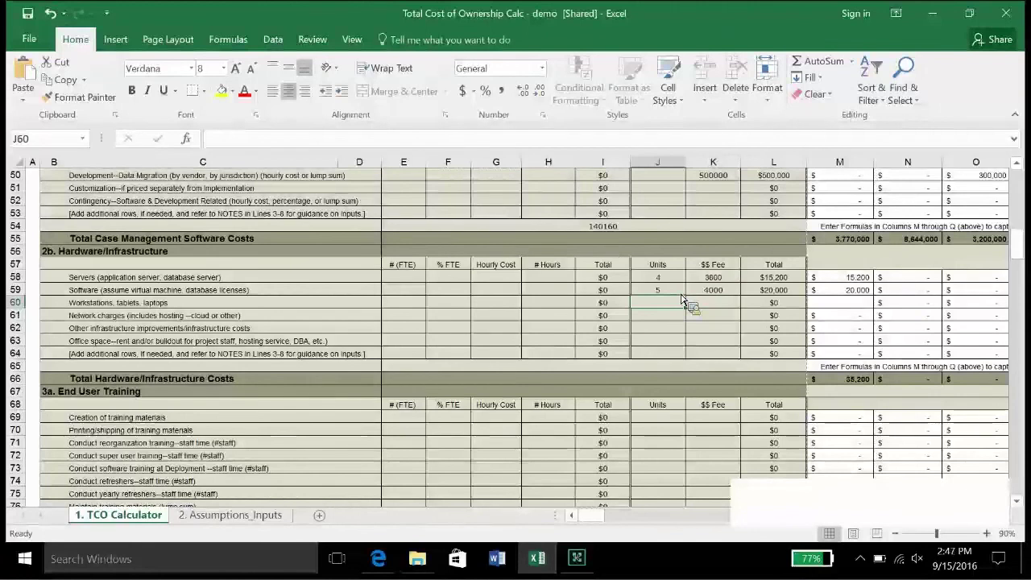
type("90")
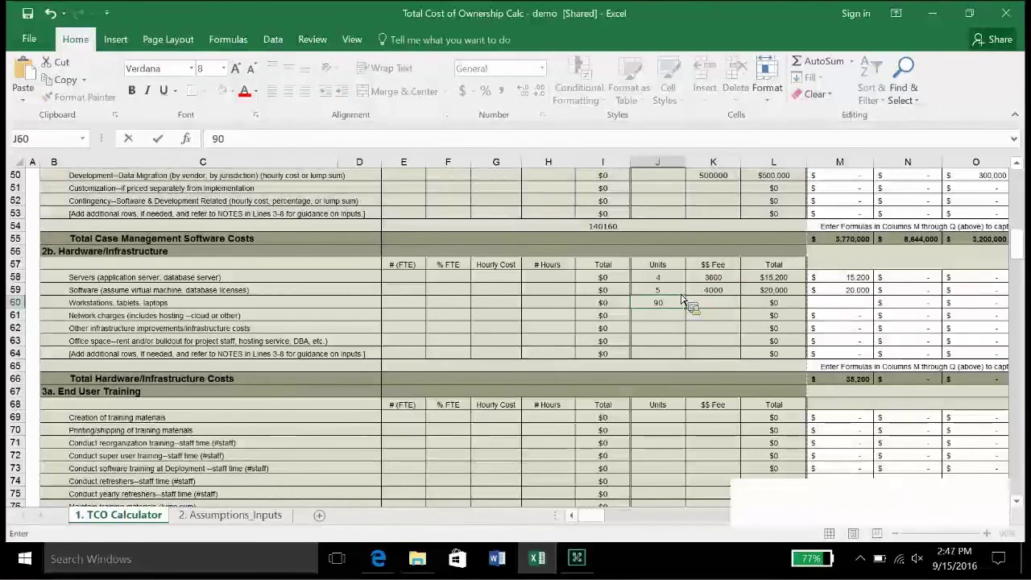
key("Tab")
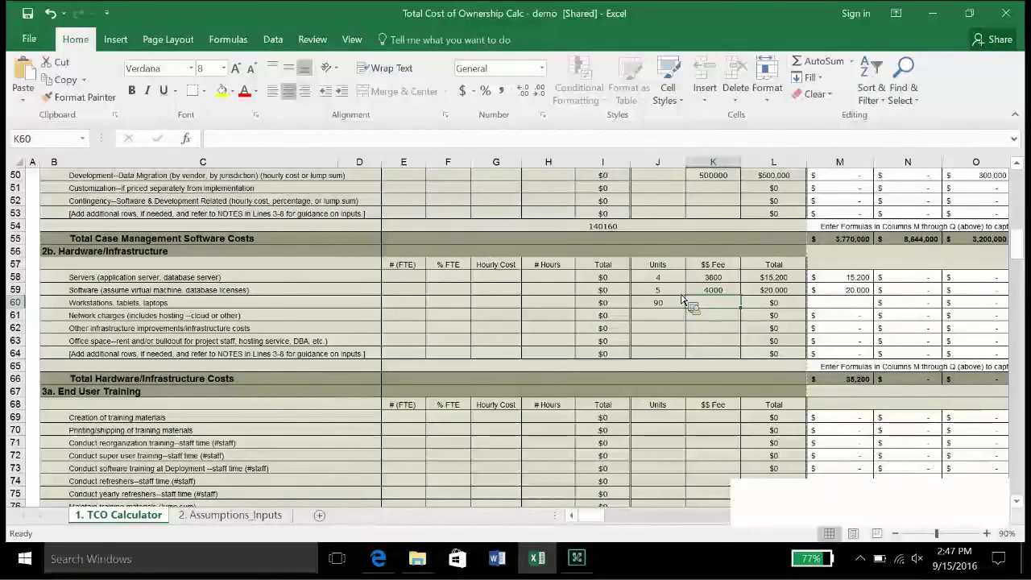
type("1200")
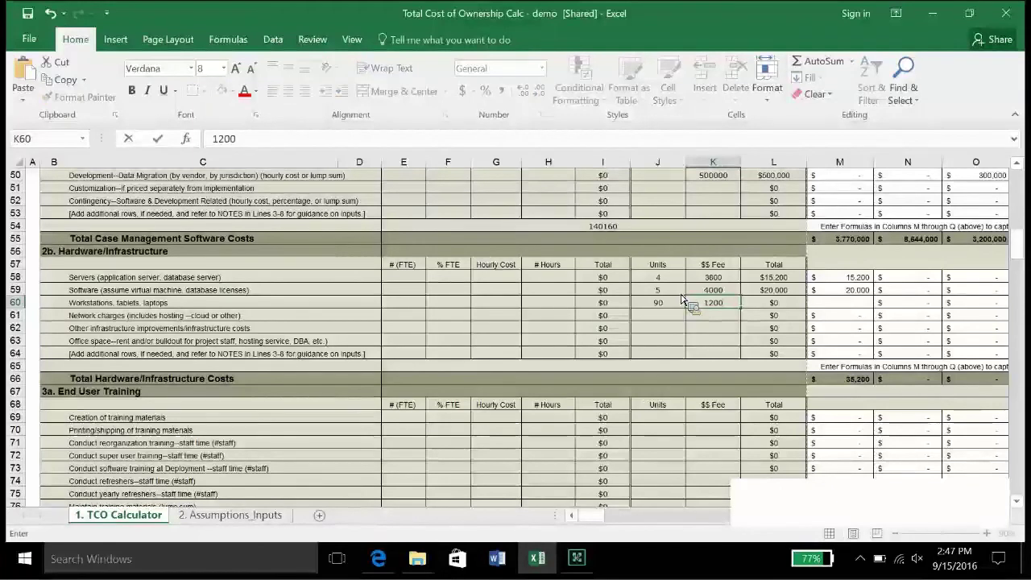
key("Tab")
key("Tab")
key("Tab")
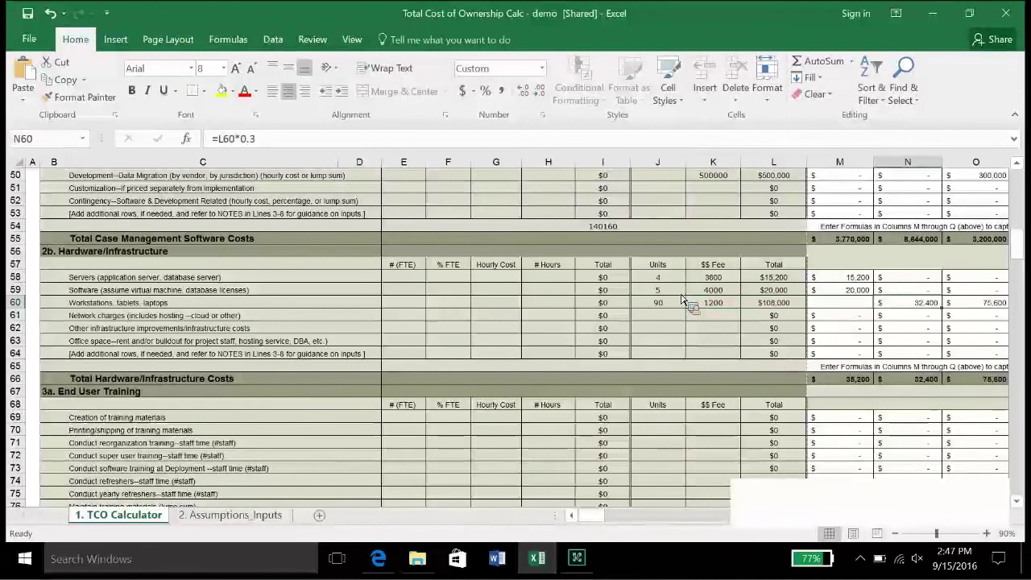
- Enter a fee of 140000 for Network charges under Hardware/Infrastructure, leaving its units blank
key("Tab")
key("Tab")
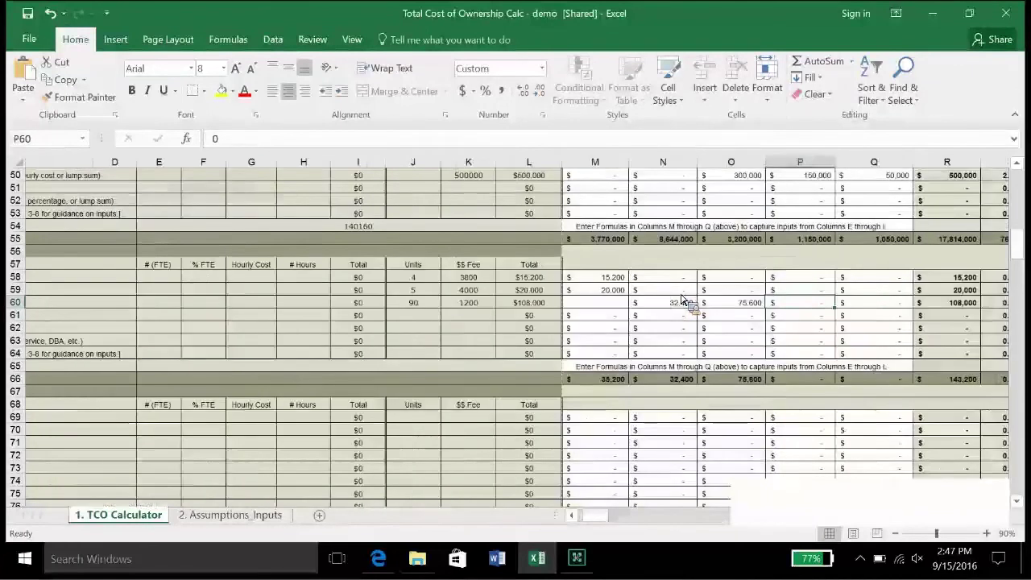
key("Home")
key("Left")
key("Left")
key("Left")
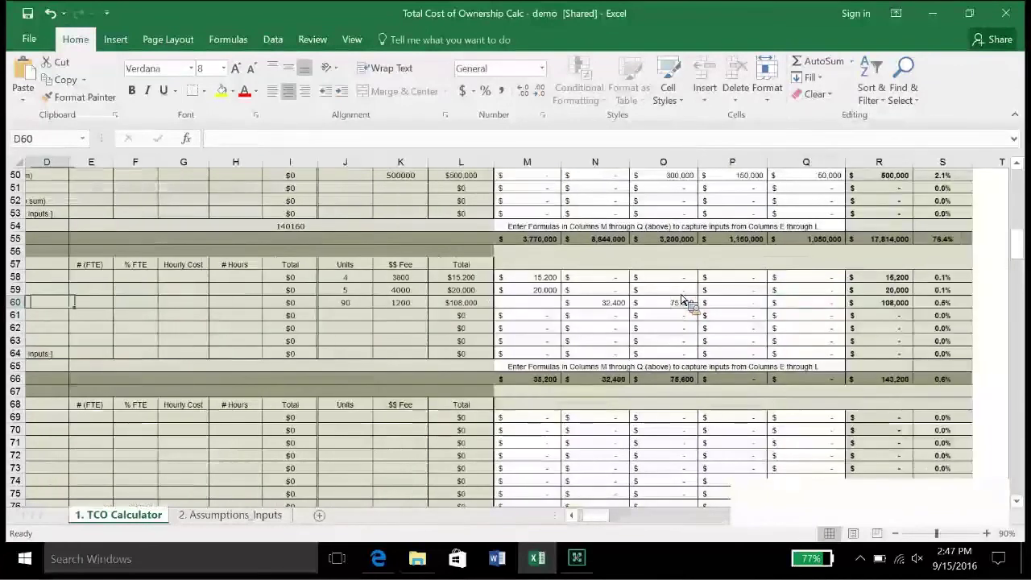
key("Down")
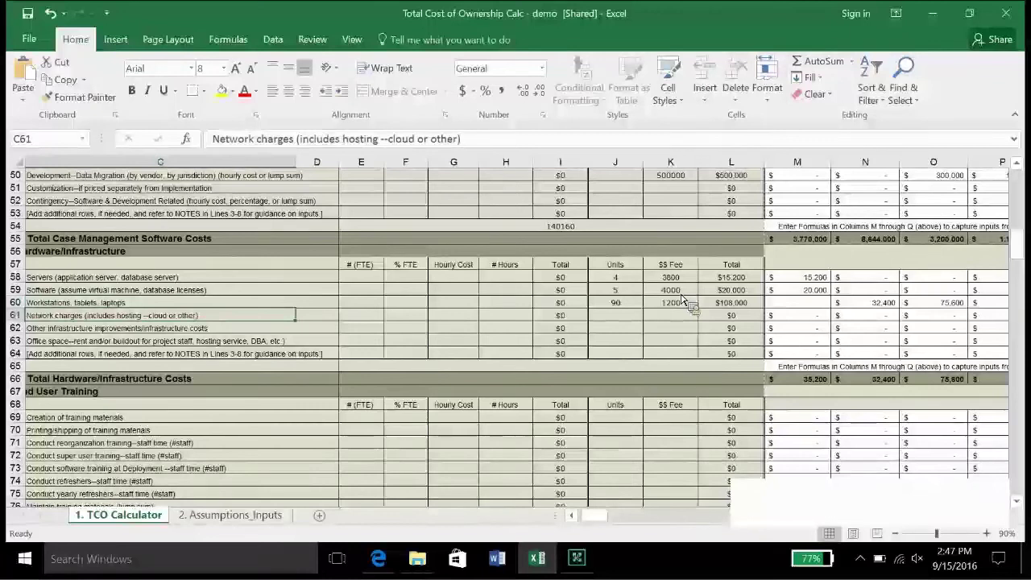
key("Right")
key("Right")
key("Right")
key("Right")
key("Right")
key("Right")
key("Right")
key("Right")
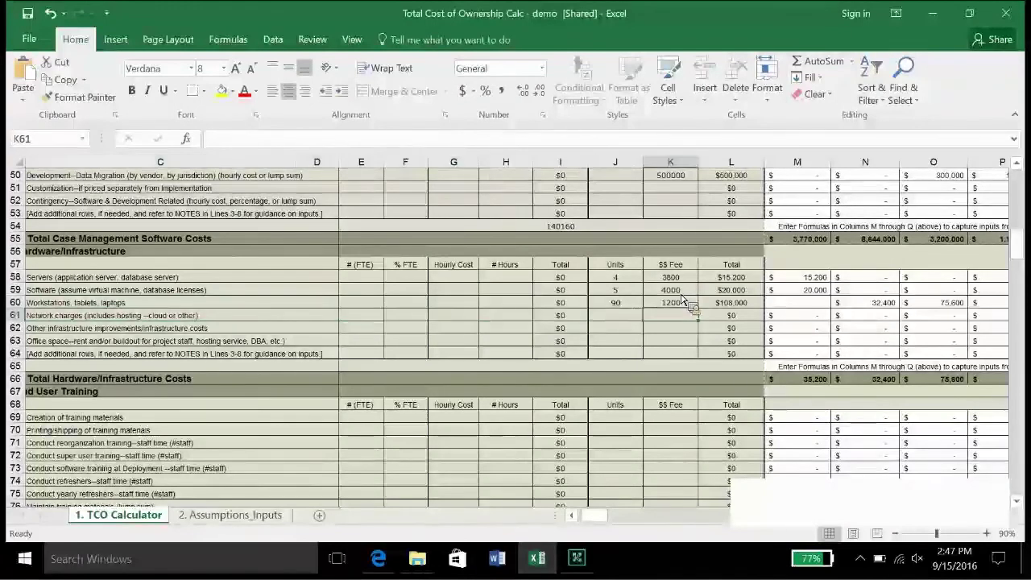
type("14")
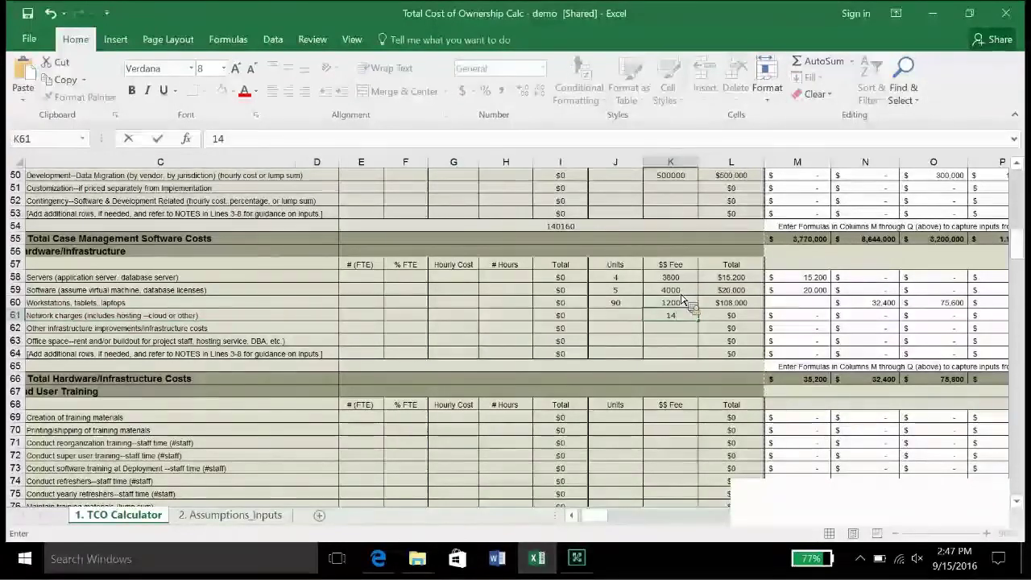
type("0")
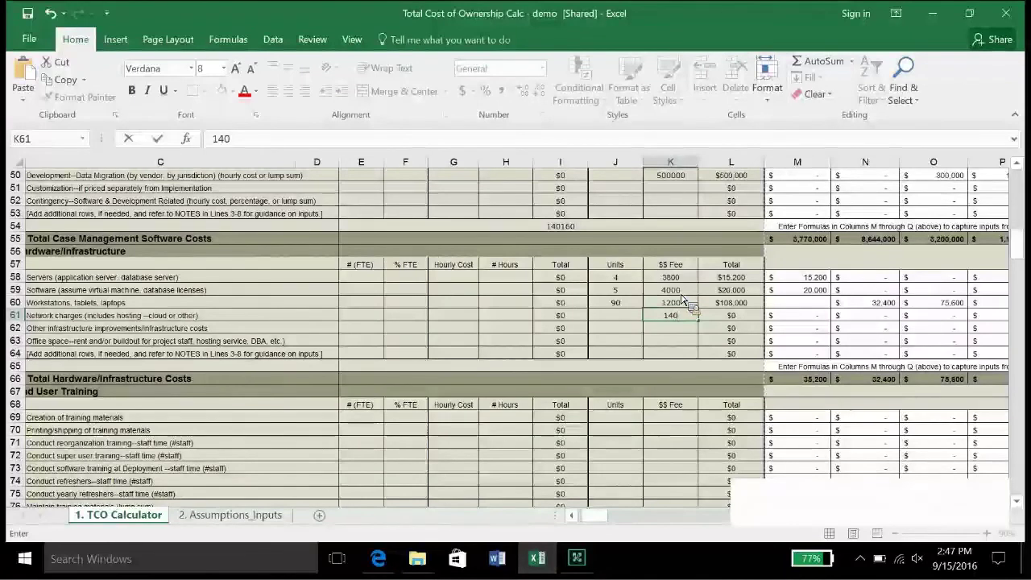
type("000")
key("Return")
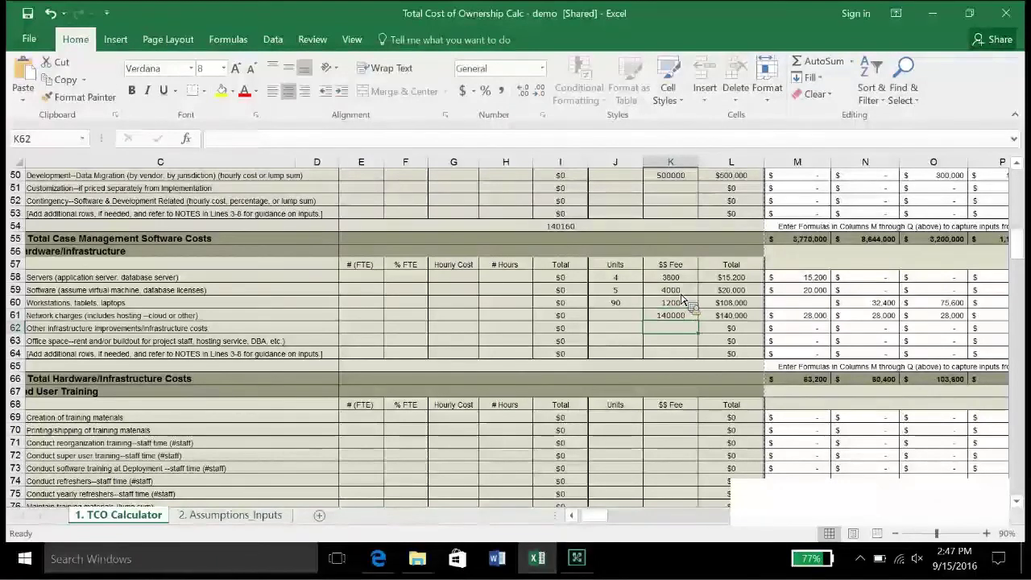
- Enter 2.5 units at a fee of 72000 for the Office space line under Hardware/Infrastructure
key("Right")
key("Up")
key("Left")
key("Left")
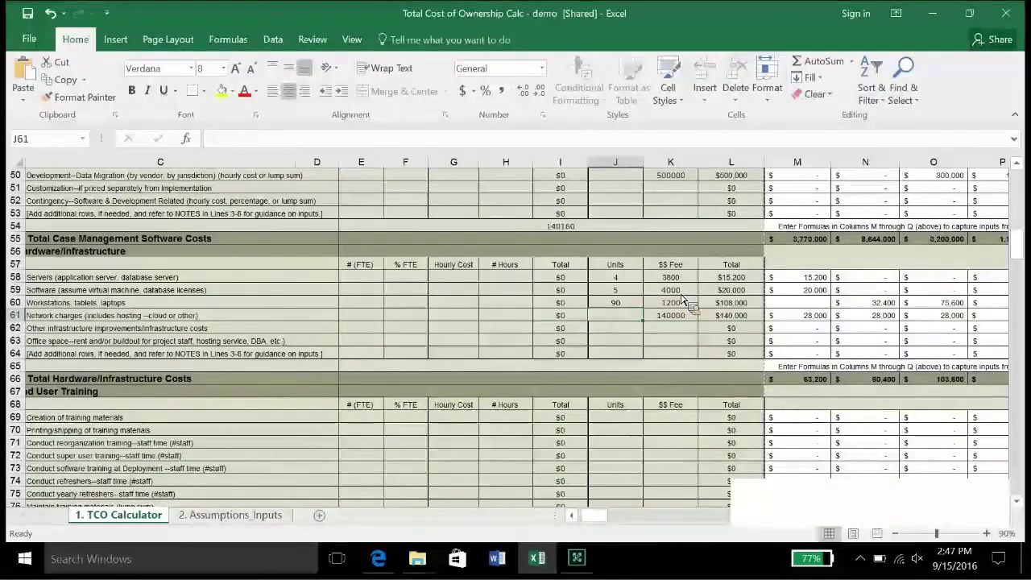
key("Down")
key("Down")
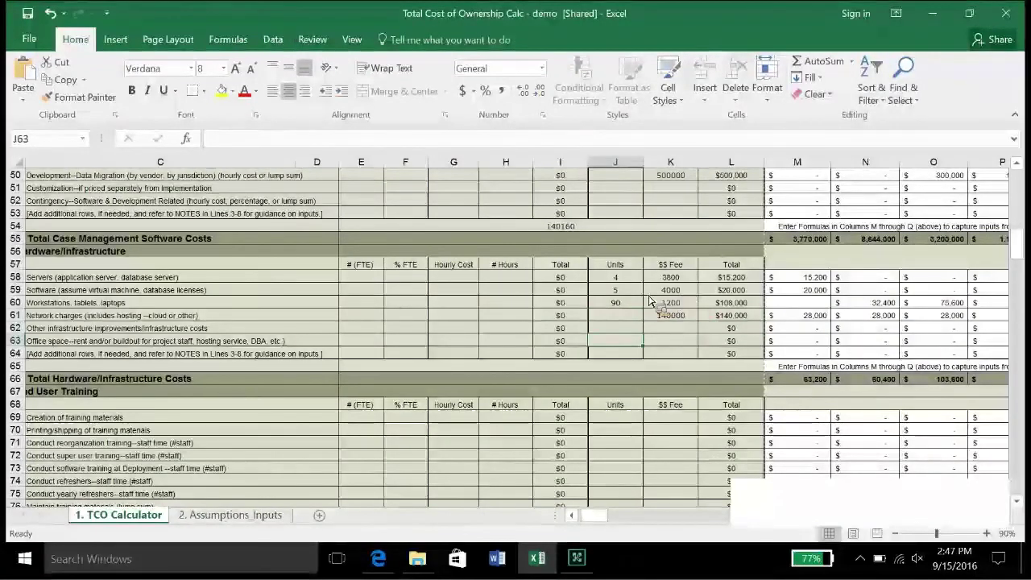
type("2.")
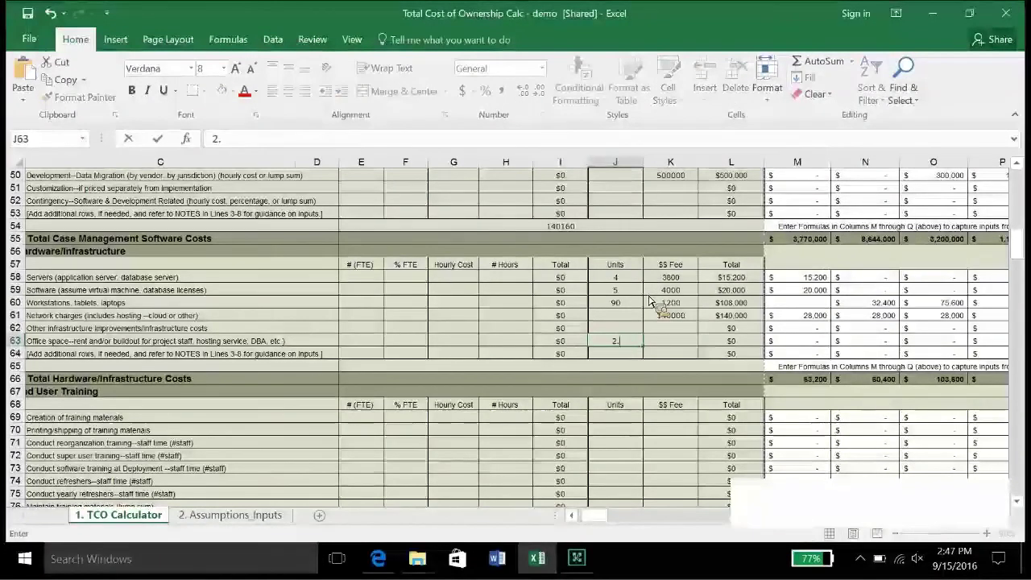
type("5")
key("Tab")
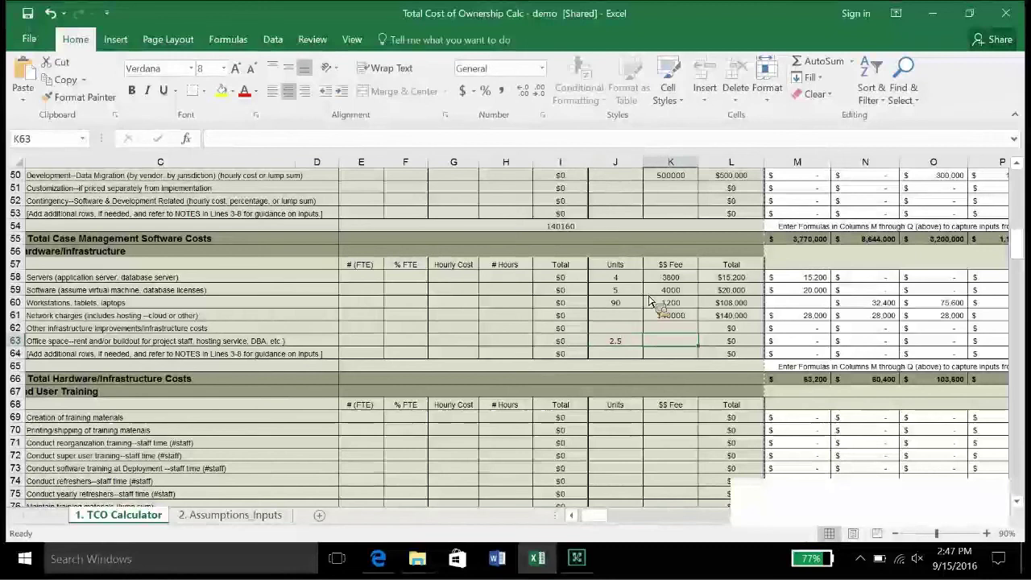
type("7200")
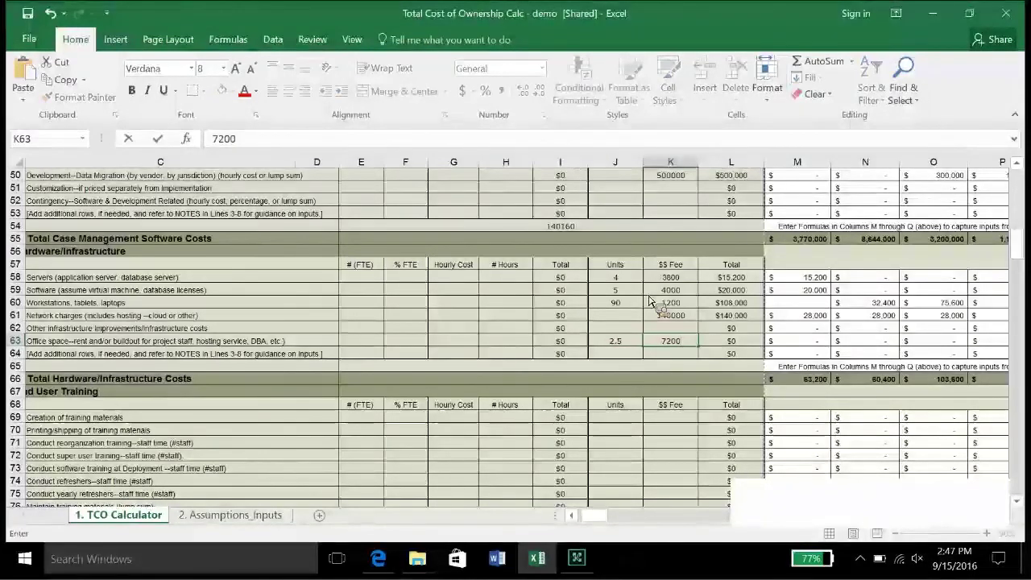
type("0")
key("ctrl+Return")
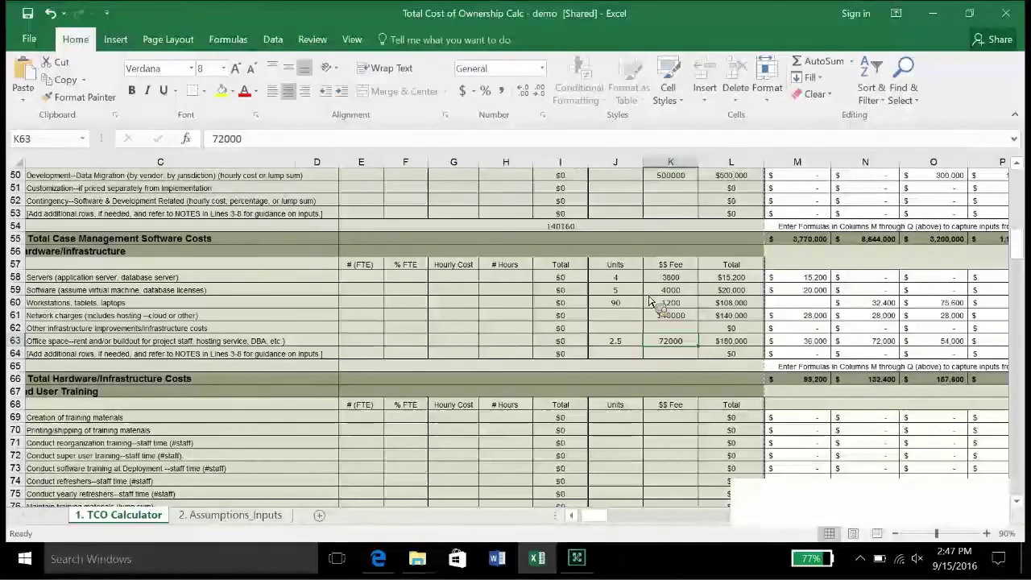
- Check the Office space line's units and its allocation formulas across the project years
key("Left")
key("Left")
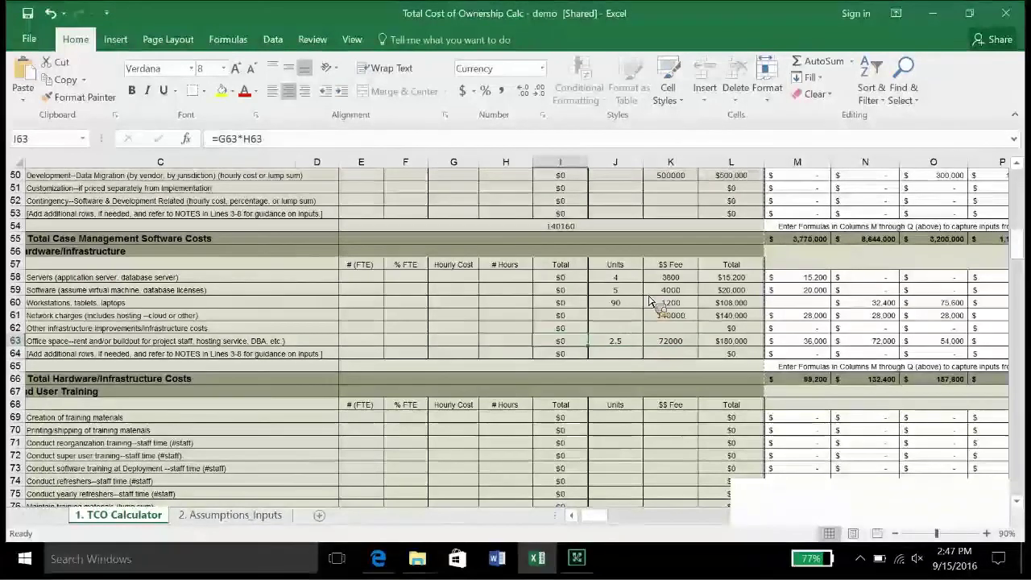
key("Right")
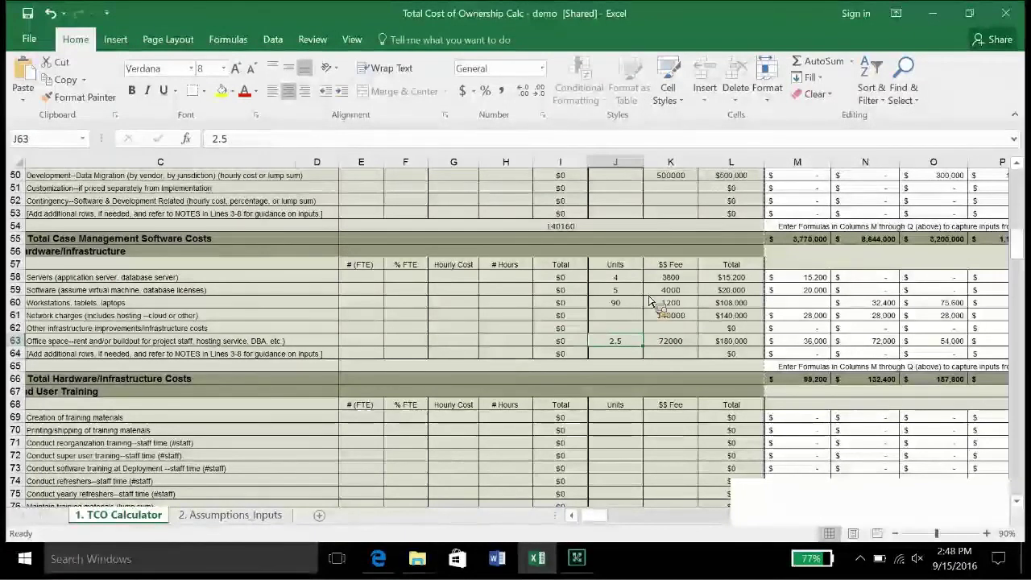
key("Right")
key("Right")
key("Right")
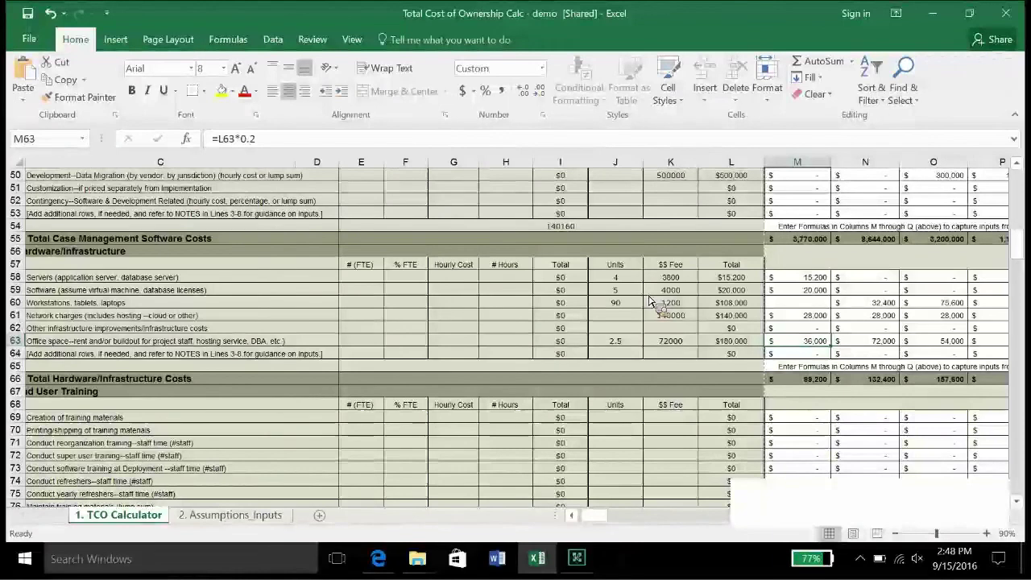
key("Right")
key("Right")
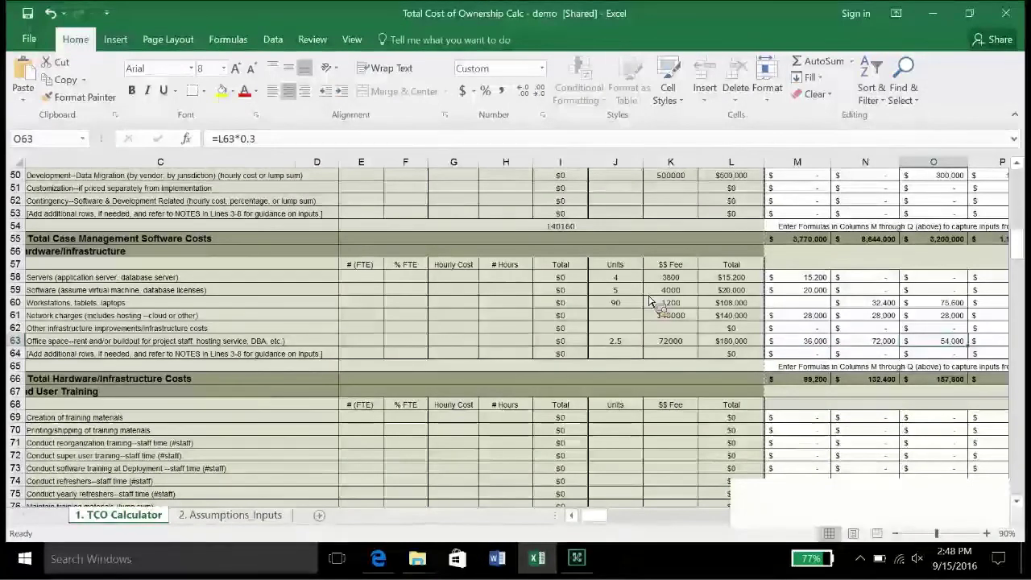
scroll(651, 301, "right", 3)
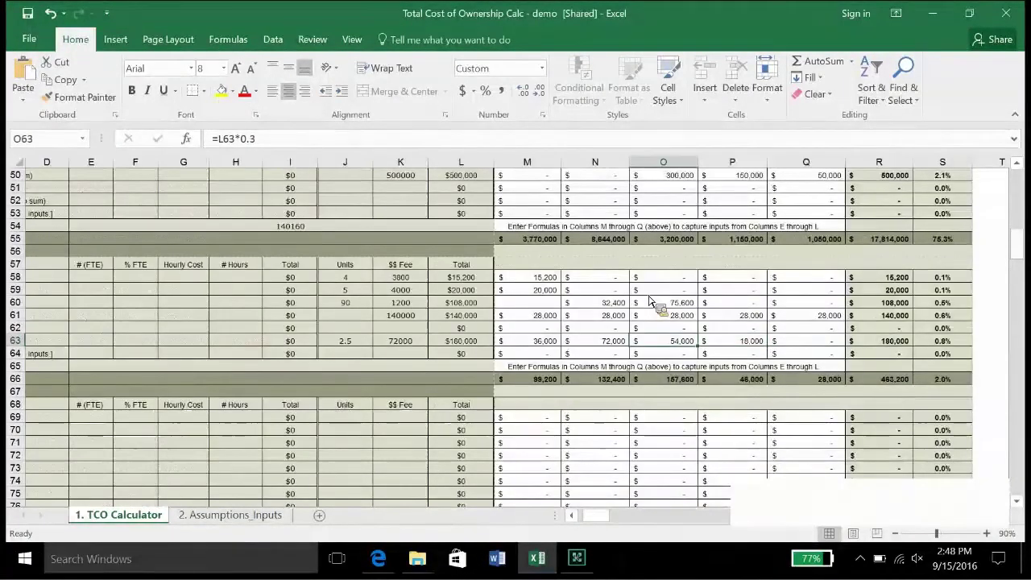
- Go back to the Office space description and the other infrastructure improvements line above it
key("Left")
key("Left")
key("Left")
key("Left")
key("Left")
key("Left")
key("Left")
key("Left")
key("Left")
key("Left")
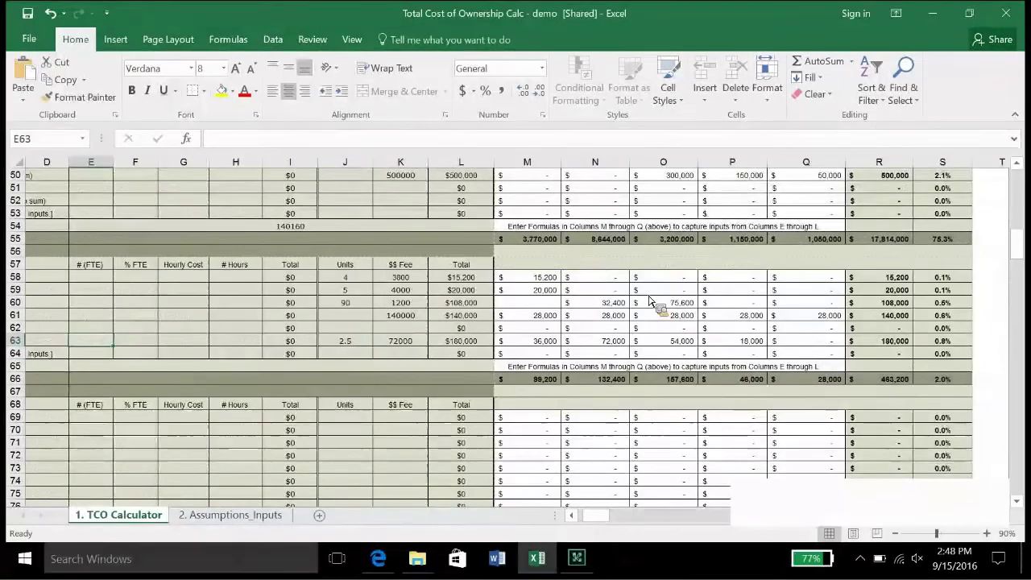
key("Left")
key("Left")
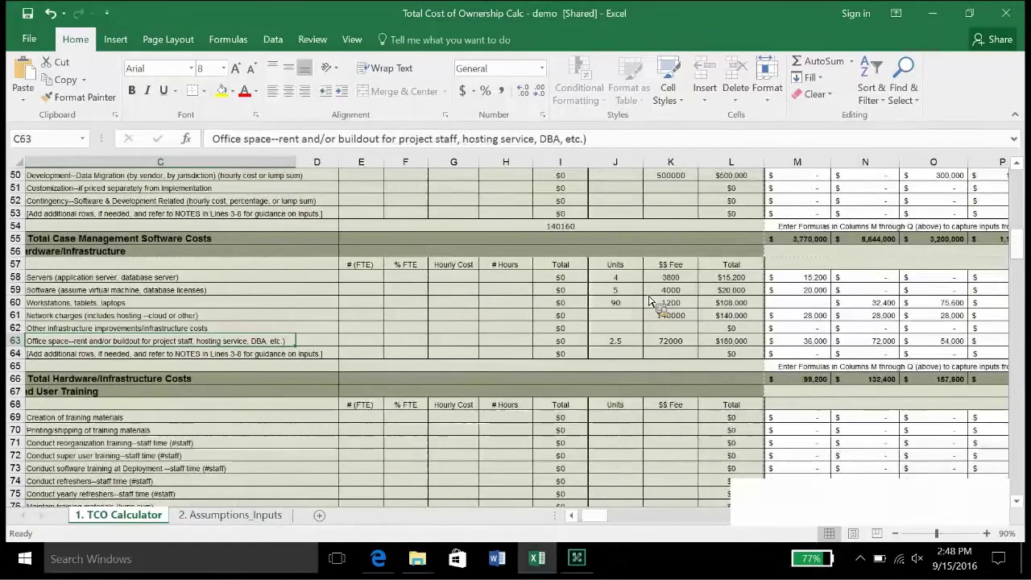
key("Left")
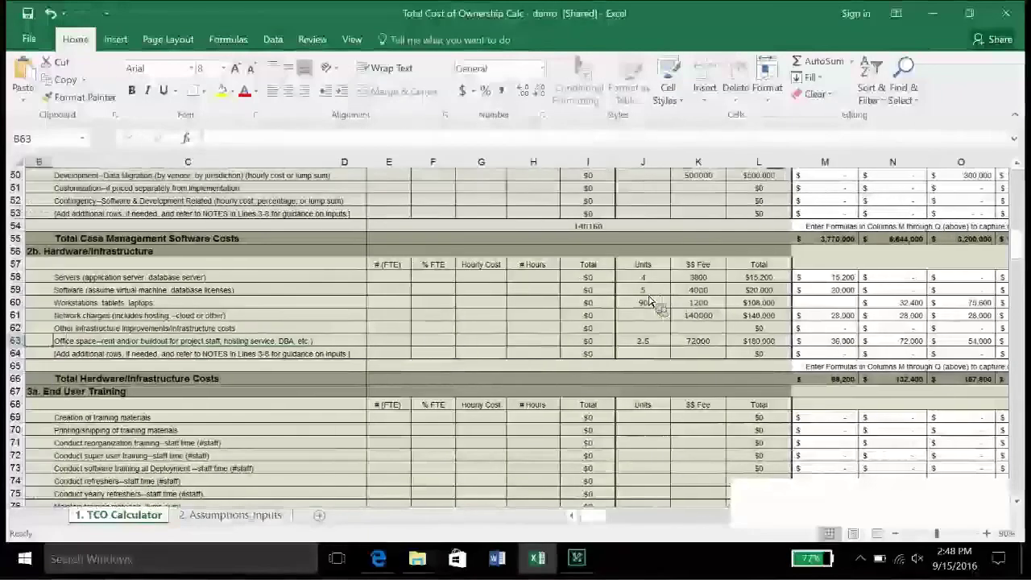
key("Up")
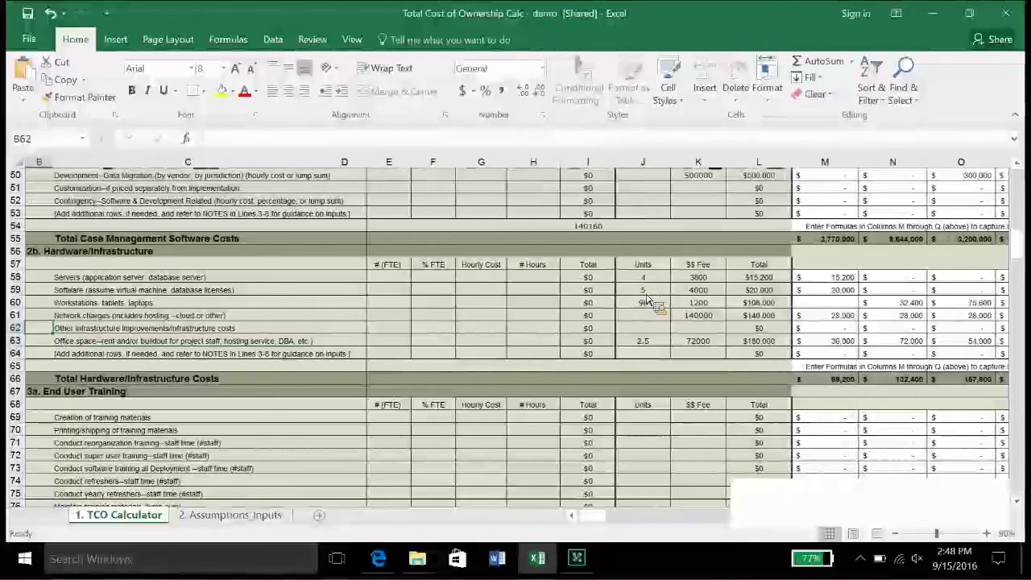
- Review the units and fees from the Hardware/Infrastructure Software line back up to License fees under Case Management Software
left_click(647, 292)
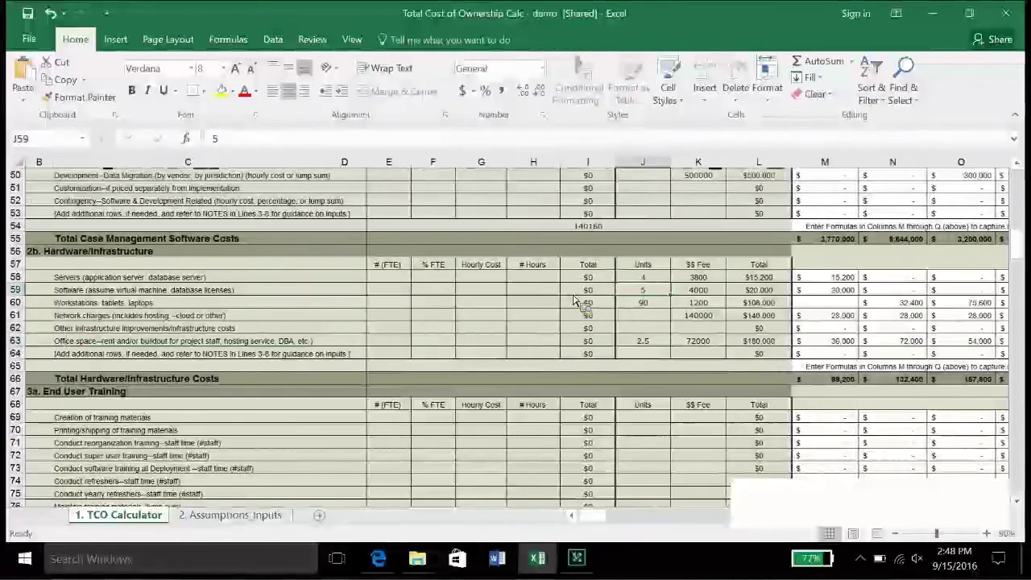
key("Up")
key("Up")
key("Up")
key("Up")
key("Up")
key("Up")
key("Up")
key("Up")
key("Up")
key("Up")
key("Up")
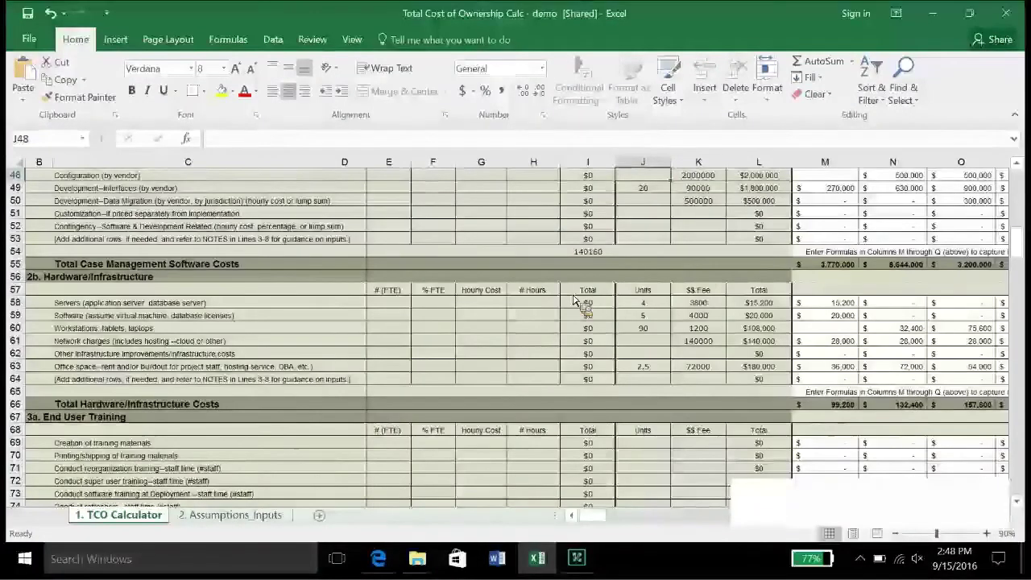
key("Up")
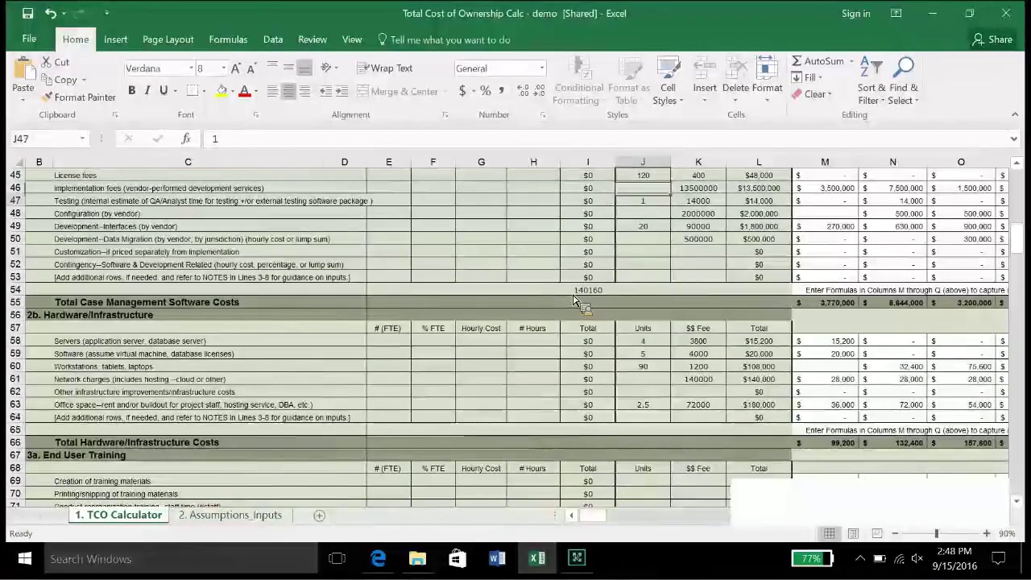
key("Up")
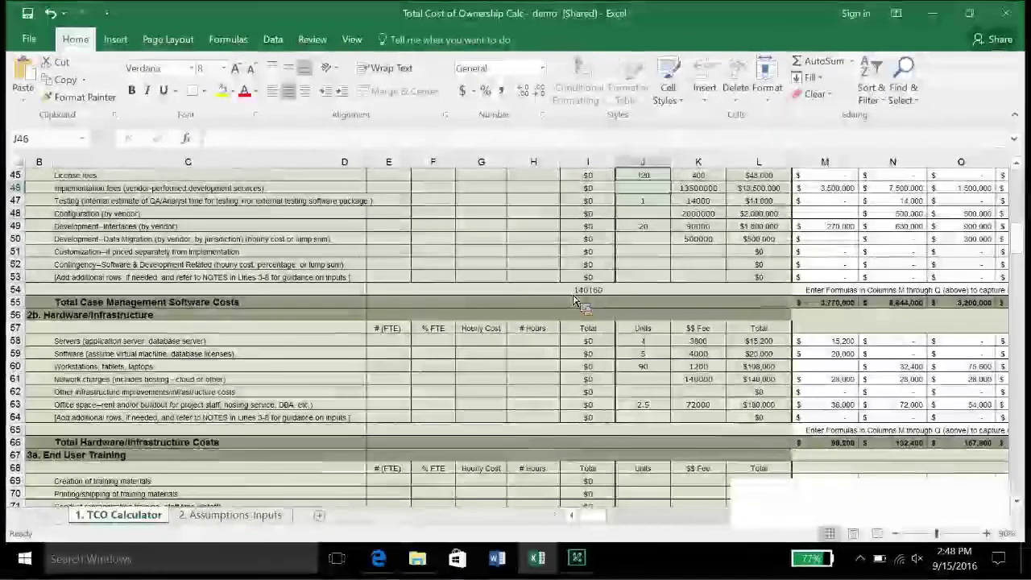
key("Up")
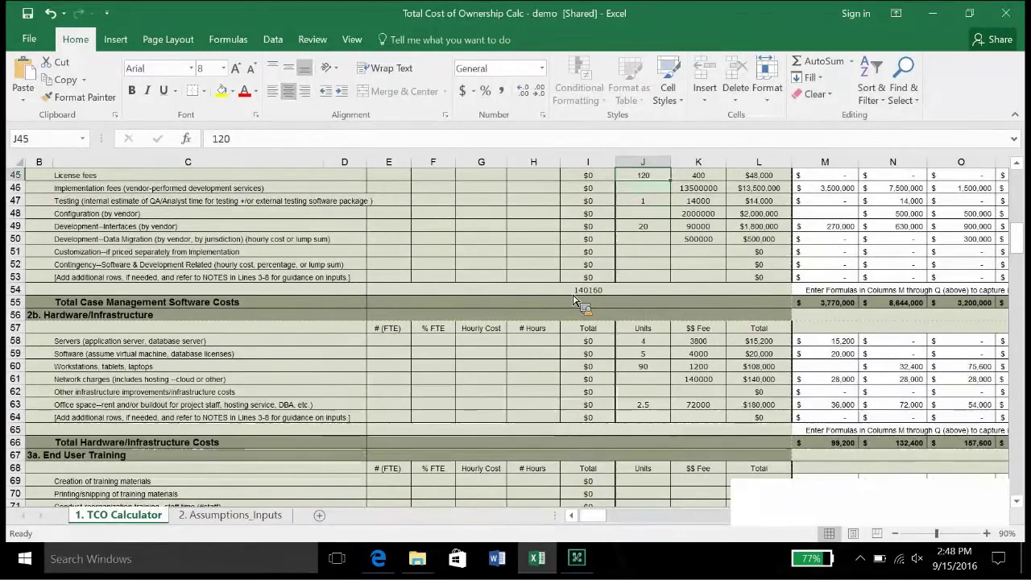
- Look back down through the Hardware/Infrastructure lines to the super user training line under End User Training
key("Down")
key("Down")
key("Down")
key("Down")
key("Down")
key("Down")
key("Down")
key("Down")
key("Down")
key("Down")
key("Down")
key("Down")
key("Down")
key("Down")
key("Down")
key("Down")
key("Down")
key("Down")
key("Down")
key("Down")
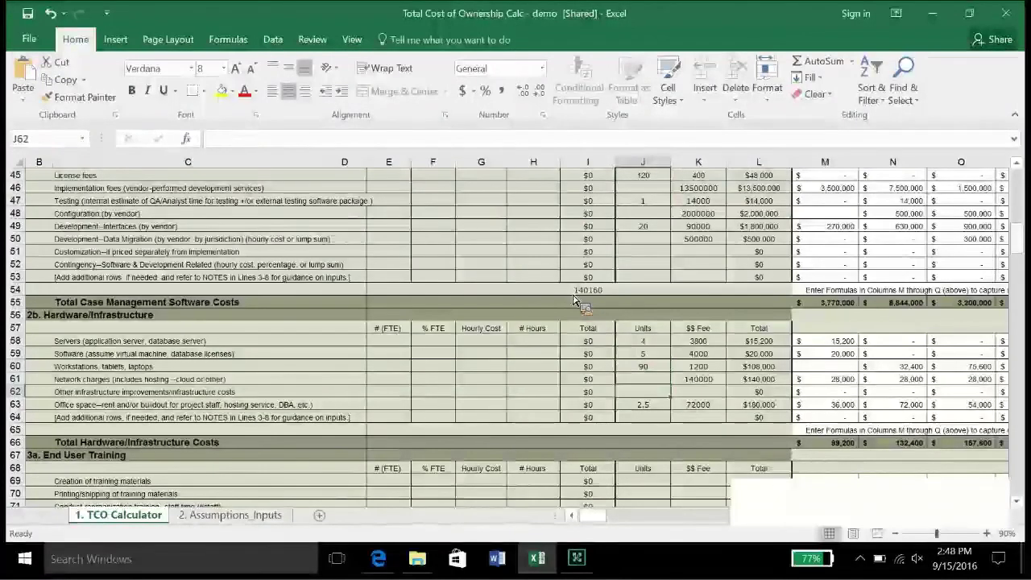
key("Down")
key("Down")
key("Down")
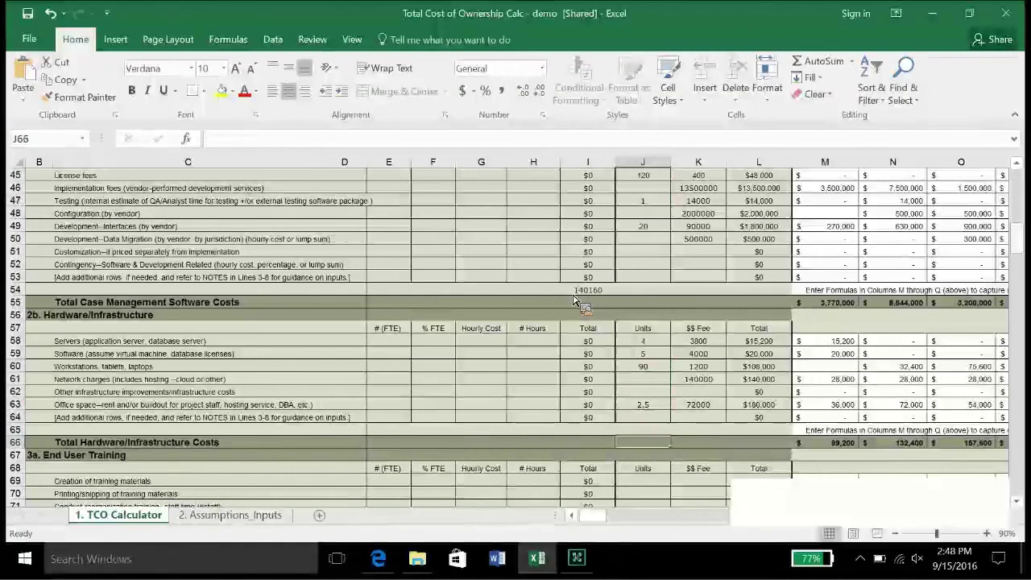
key("Down")
key("Down")
key("Down")
key("Down")
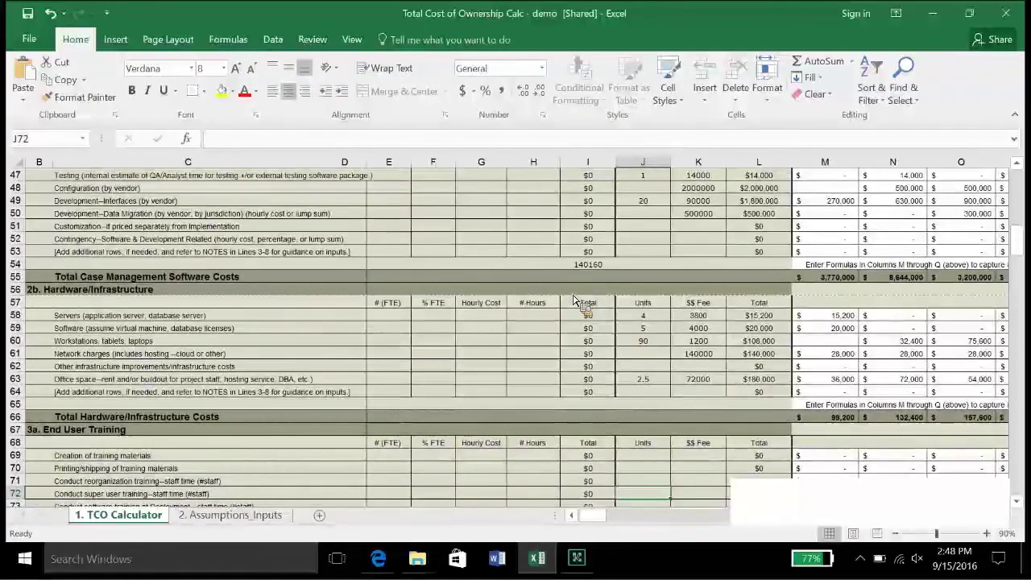
- Look through the End User Training cost lines down to the start of Personnel Operational Support Staff Training
key("Left")
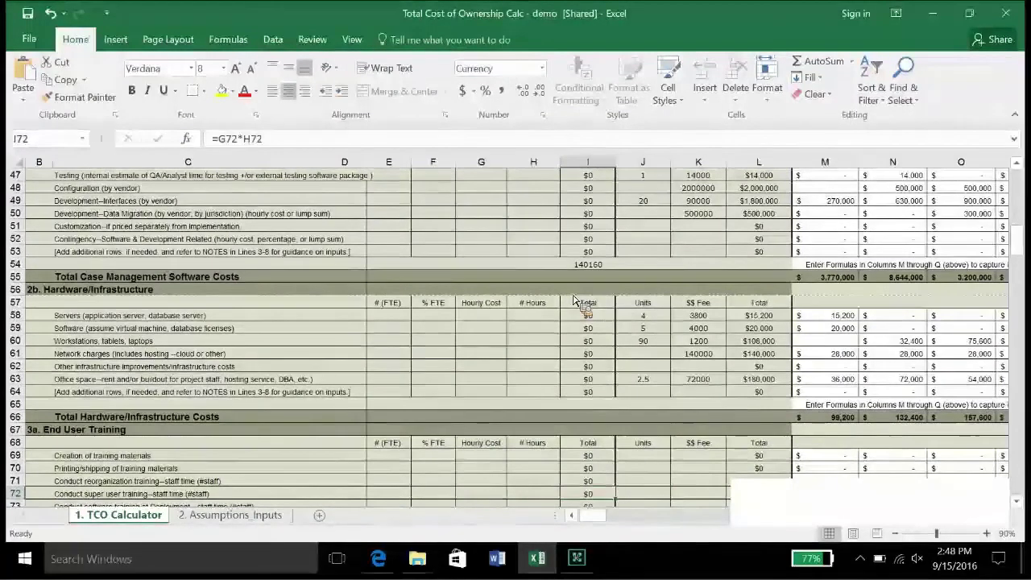
key("Home")
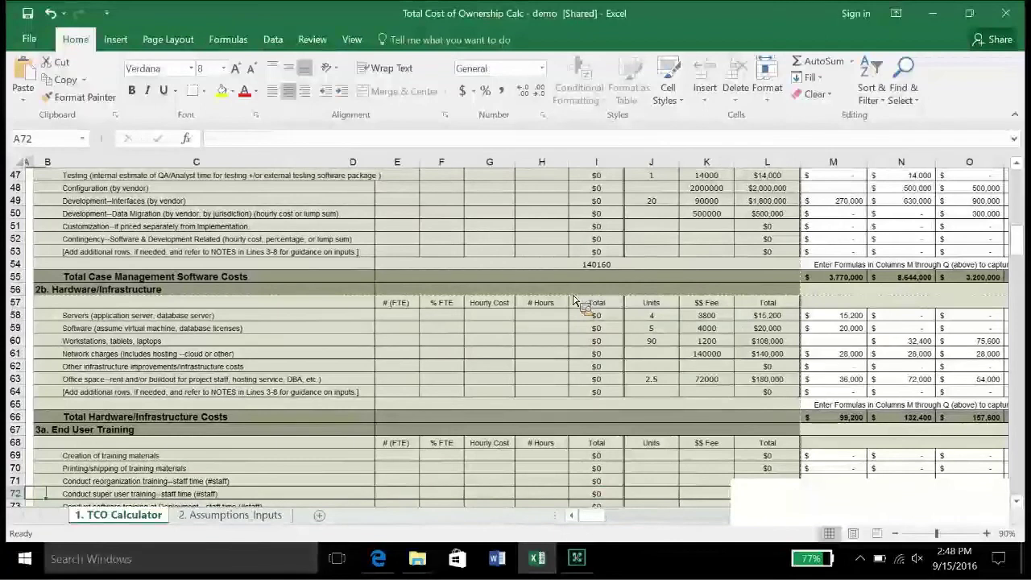
key("Down")
key("Down")
key("Down")
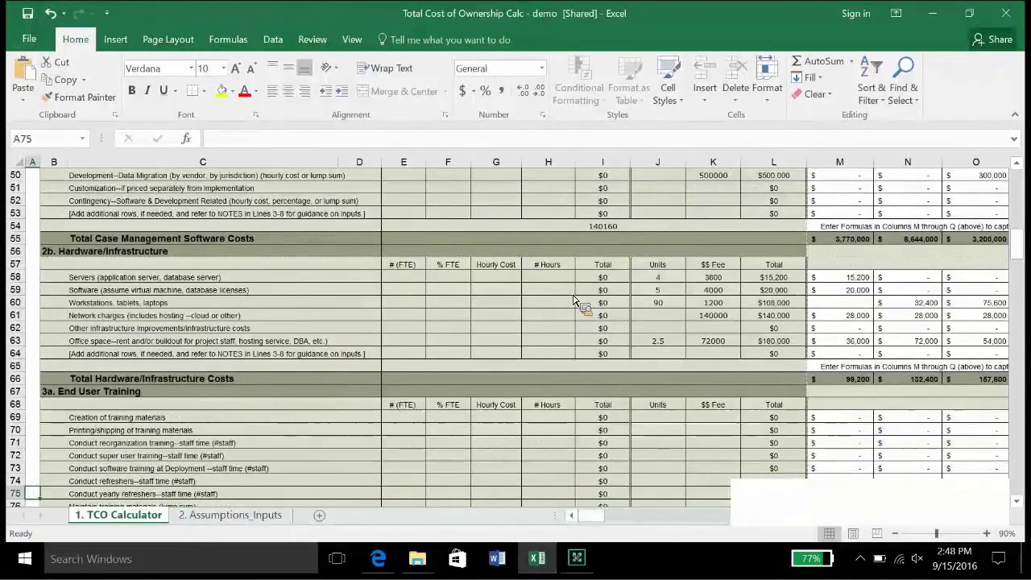
key("Down")
key("Down")
key("Down")
key("Down")
key("Down")
key("Down")
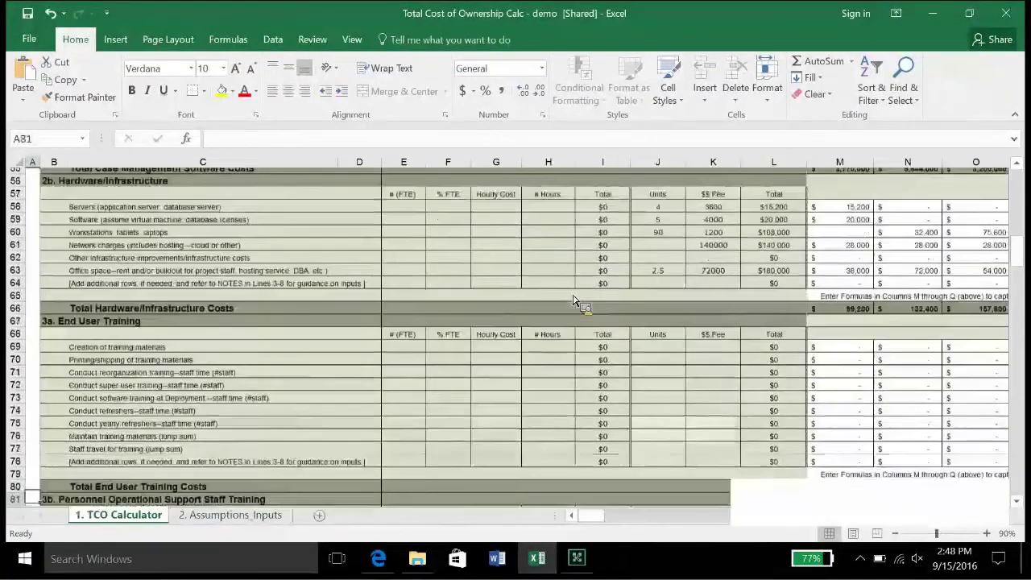
key("Down")
key("Down")
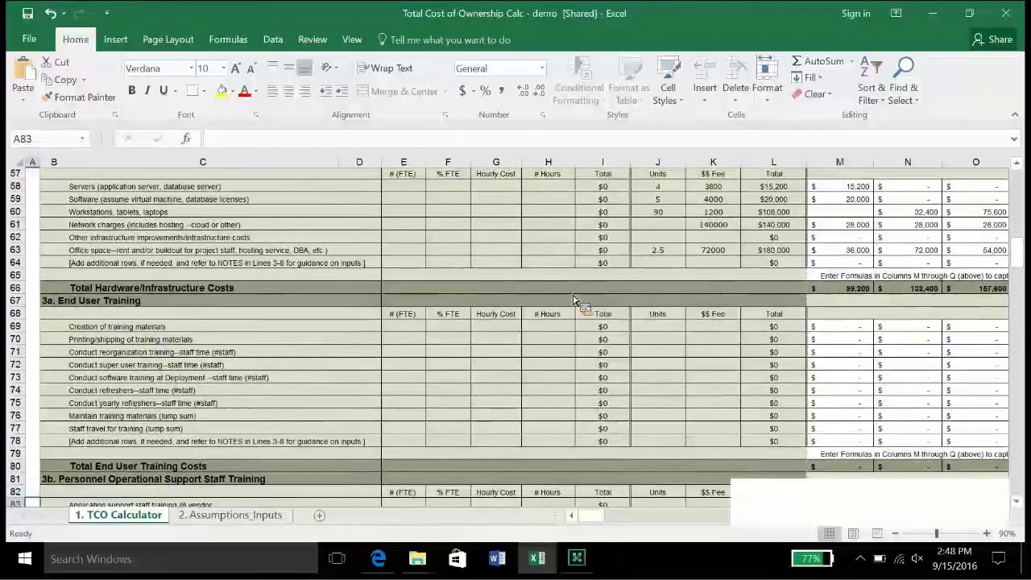
- Look through the Personnel Operational Support Staff Training lines down to the Total Operational Support Training Costs row
key("Down")
key("Down")
key("Down")
key("Down")
key("Down")
key("Down")
key("Down")
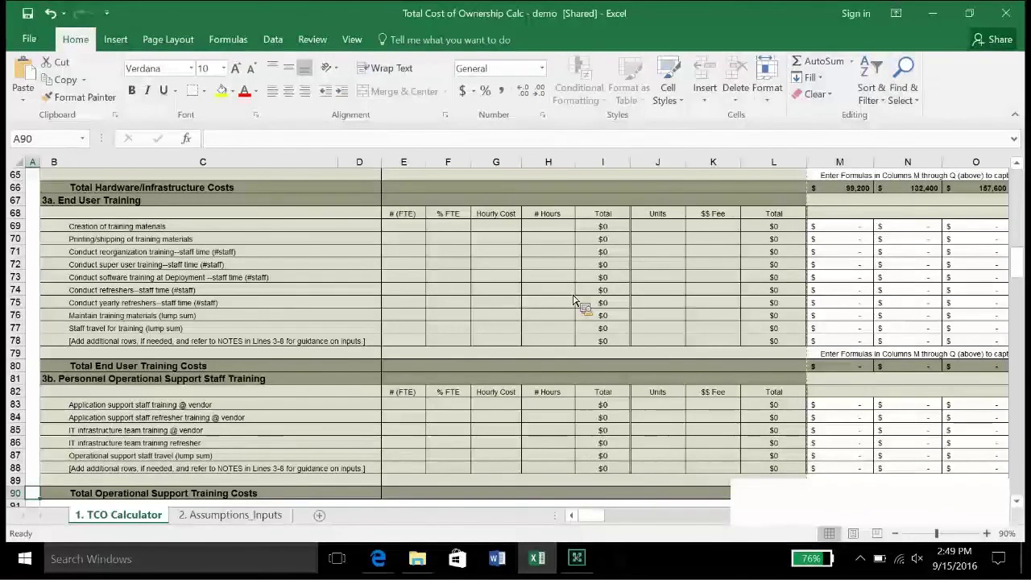
key("Down")
key("Down")
key("Down")
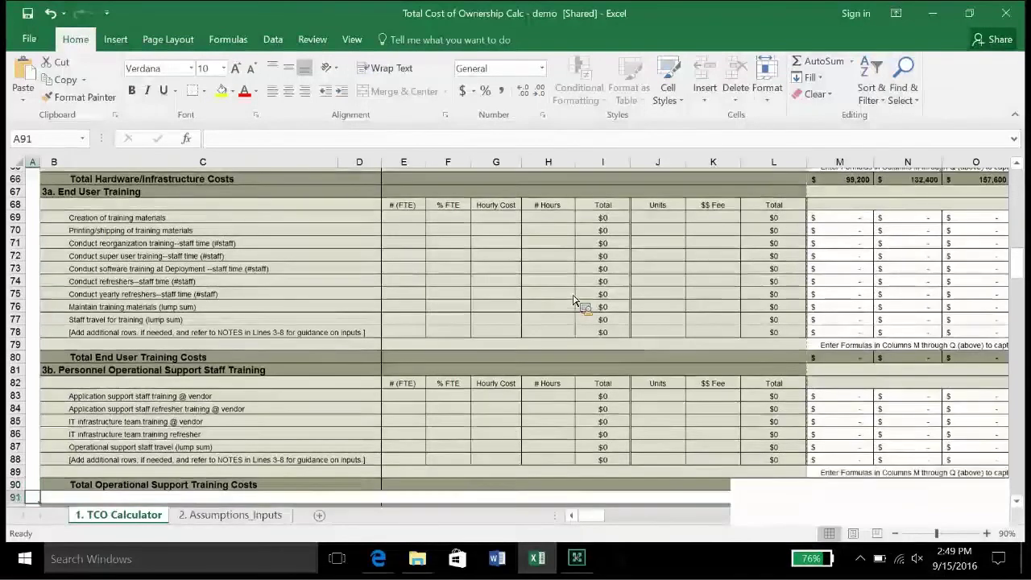
- Examine the Post-Implementation Maintenance cost lines, from annual application maintenance/support fees down to Total Maintenance Costs
key("Down")
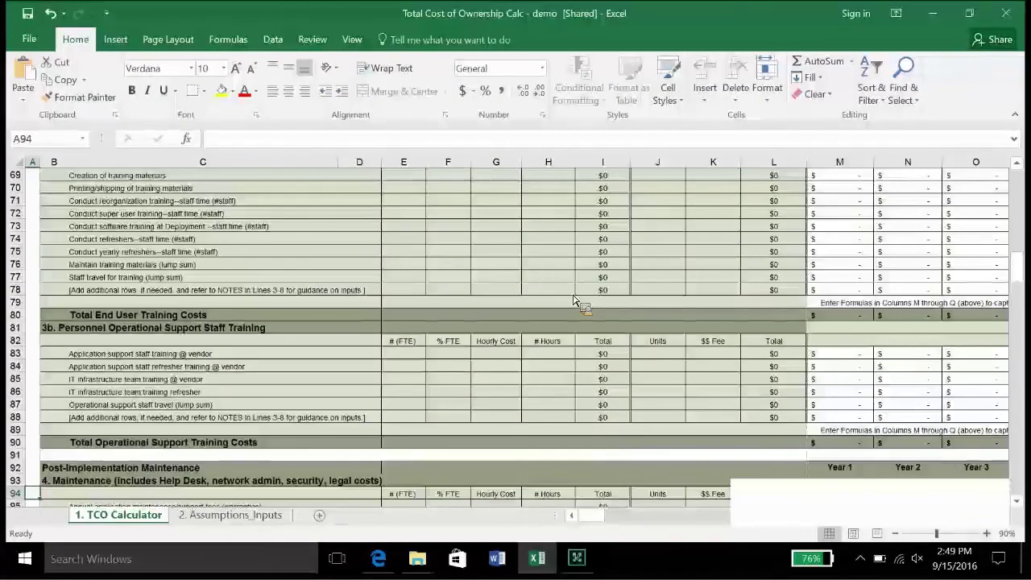
key("Down")
key("Down")
key("Down")
key("Down")
key("Down")
key("Down")
key("Down")
key("Down")
key("Down")
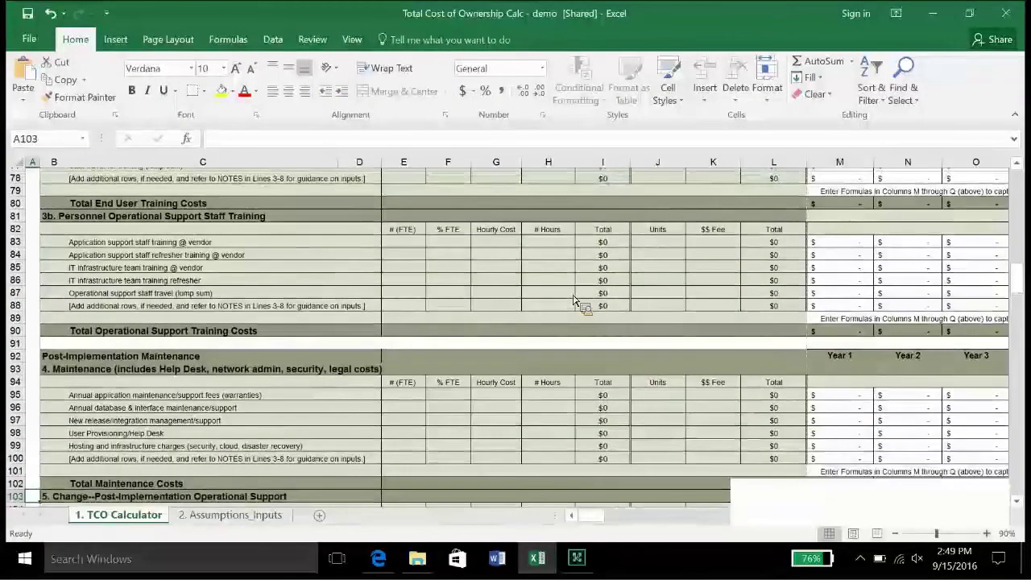
- Look through the Change--Post-Implementation Operational Support lines down to the System Expansion/Enhancement section
key("Down")
key("Down")
key("Down")
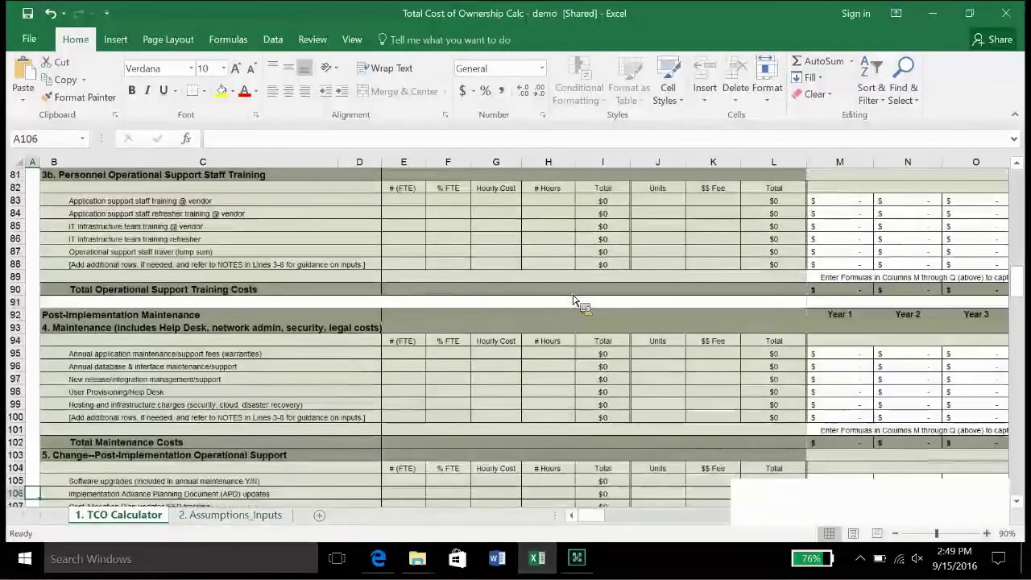
key("Down")
key("Down")
key("Down")
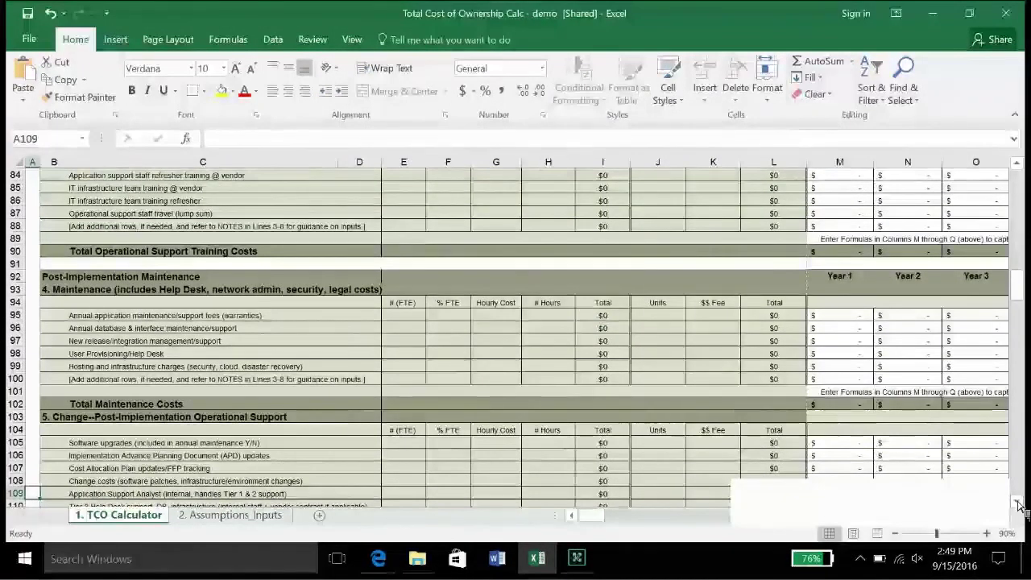
left_click_drag(1018, 505, 1018, 504)
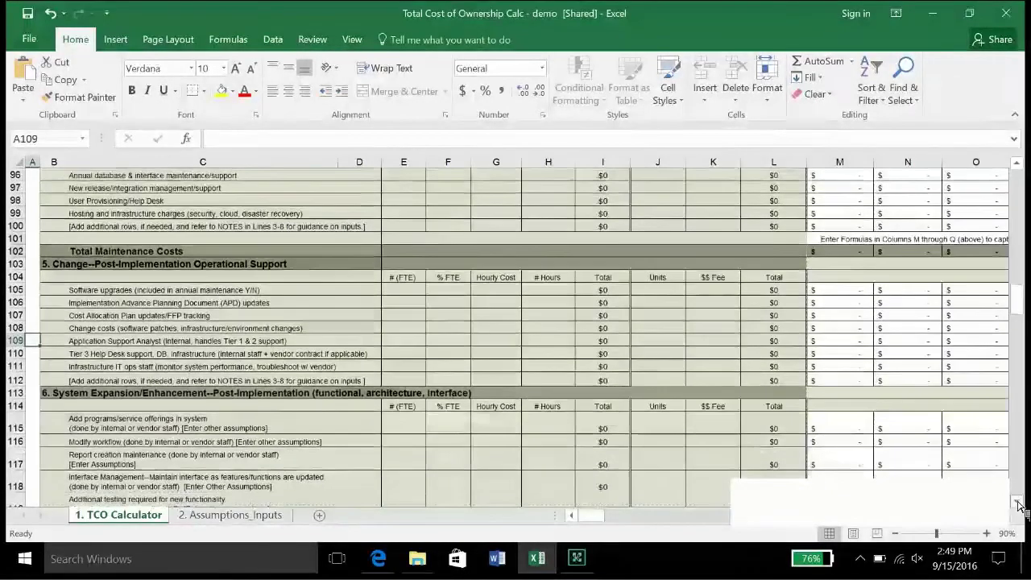